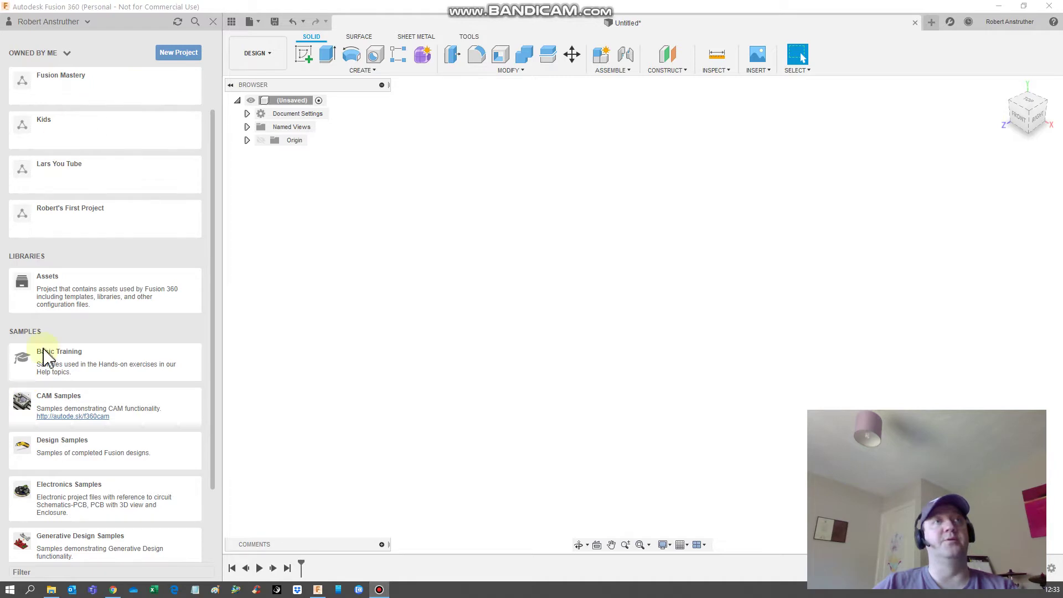
Step: Create a new project named 'Composite Building - RC Models'
scroll(88, 177, up, 2)
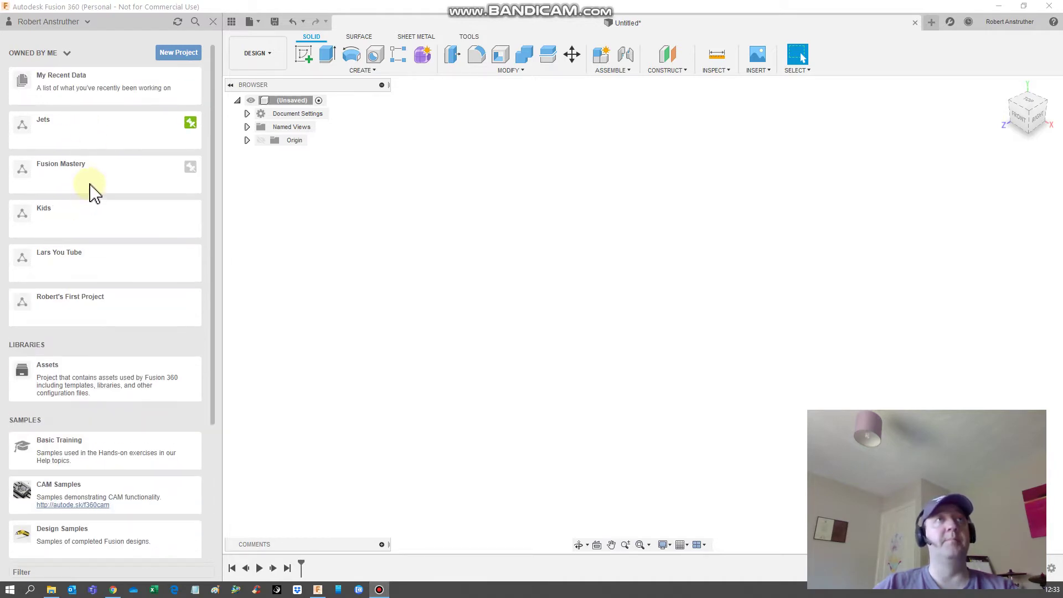
click(190, 52)
text(Coms)
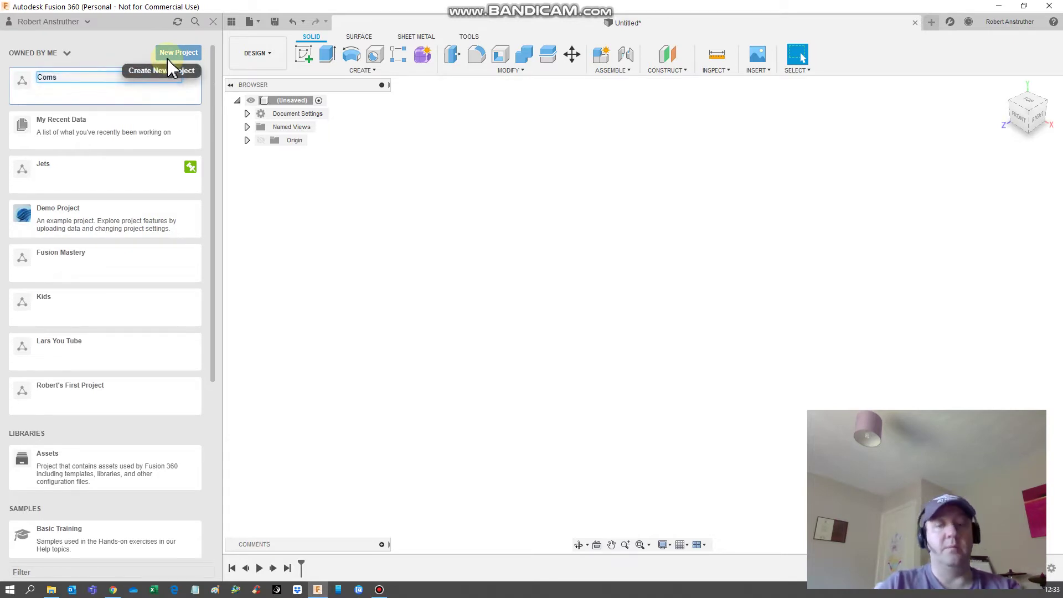
key(BackSpace)
text(posi)
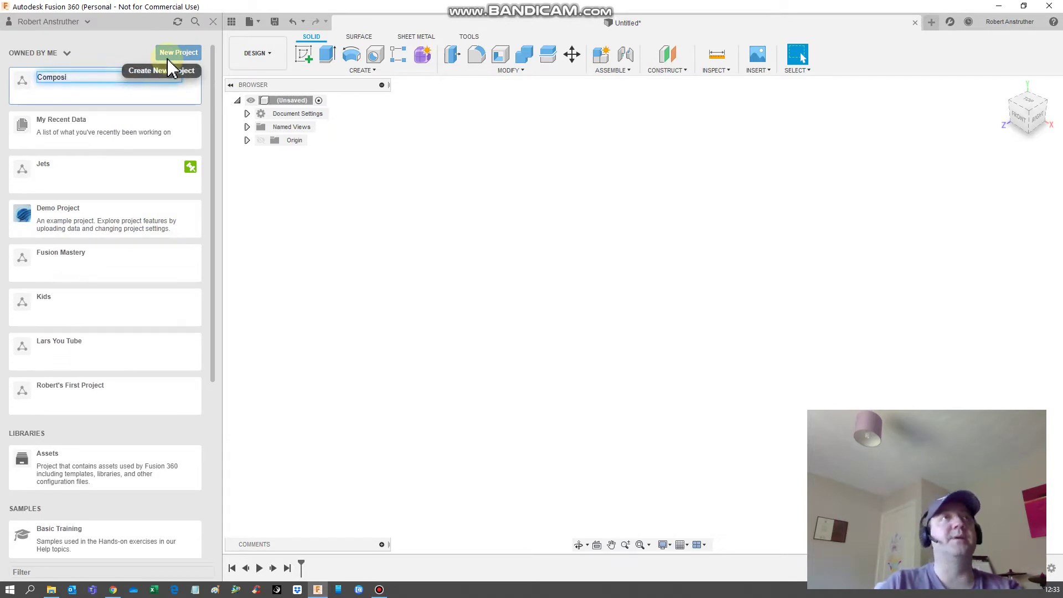
key(BackSpace)
key(BackSpace)
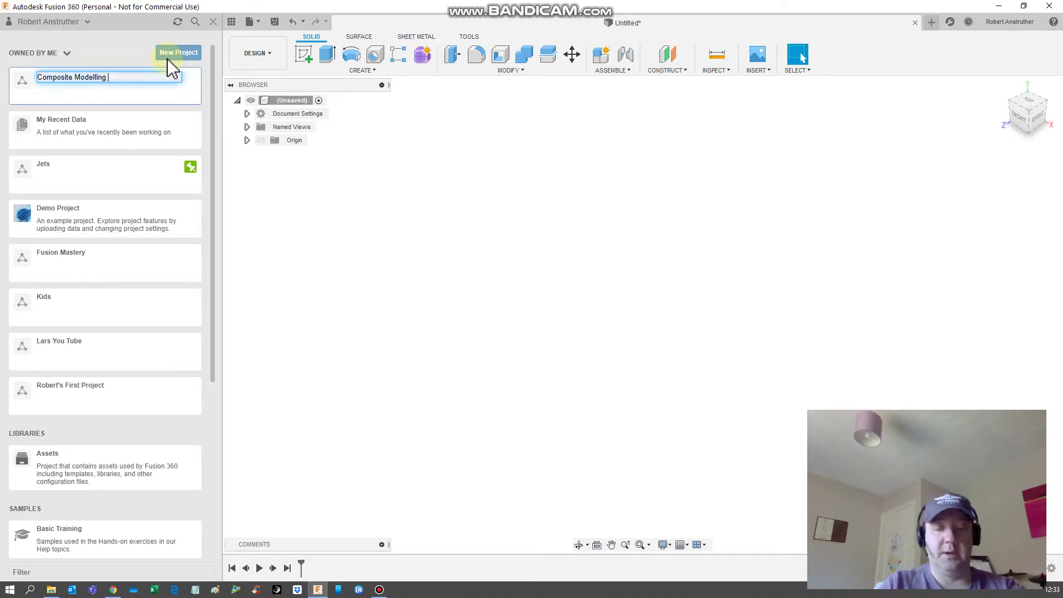
text(odelling - RC)
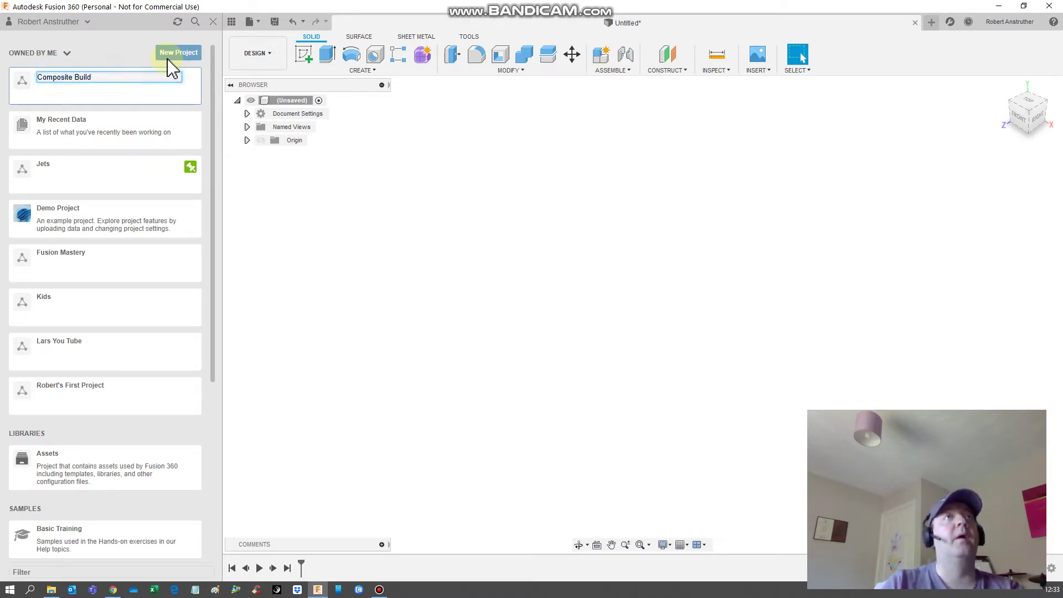
text(ing - RC Mod)
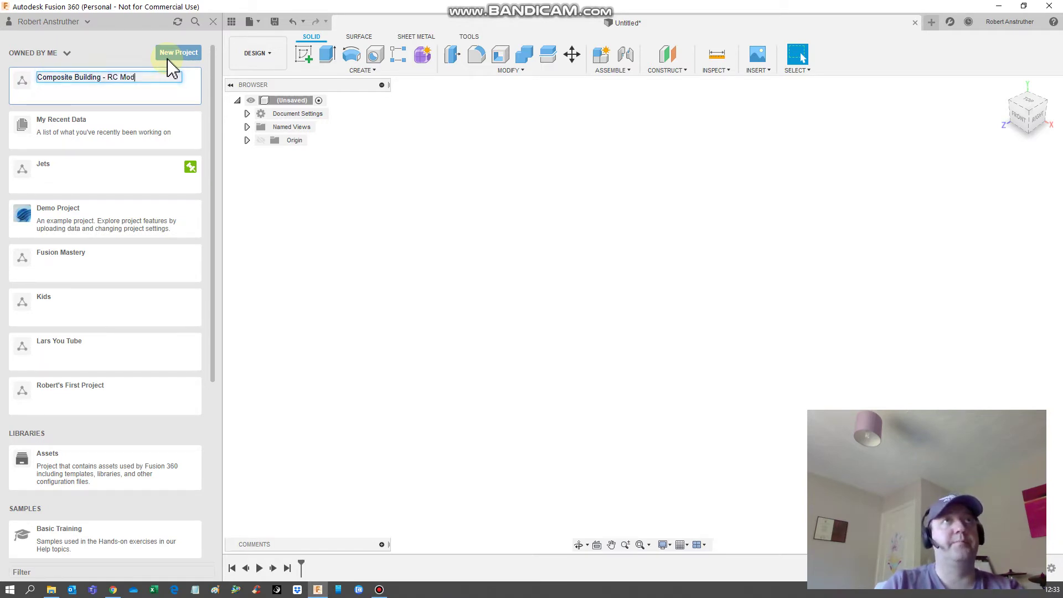
text(els)
key(Return)
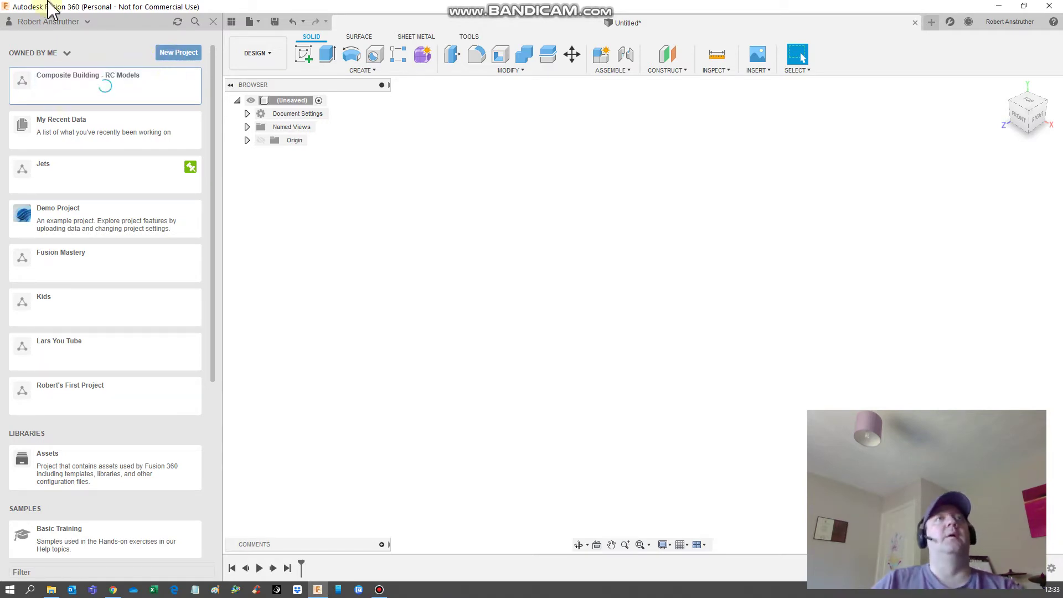
Step: Open the Composite Building - RC Models project and close the Data panel
click(86, 99)
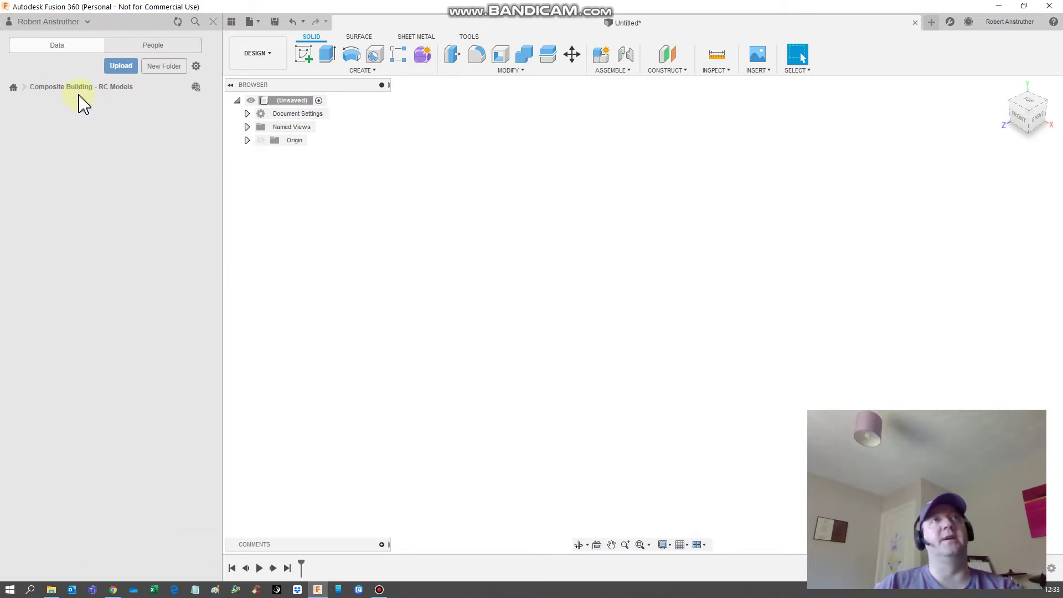
click(213, 21)
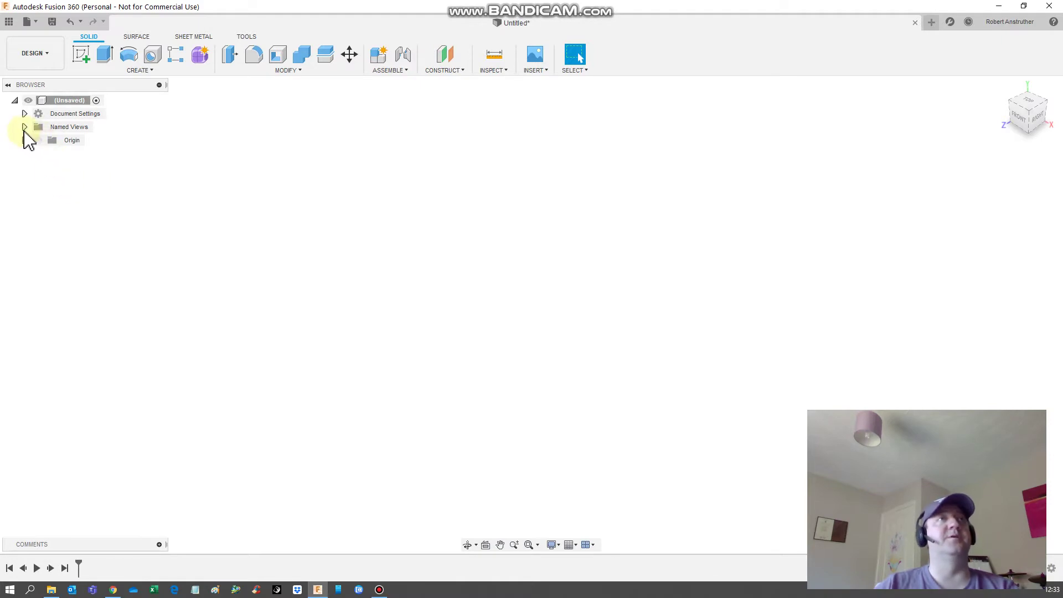
click(25, 127)
click(24, 127)
Step: Change the design units from metres to millimetres in Document Settings
click(24, 113)
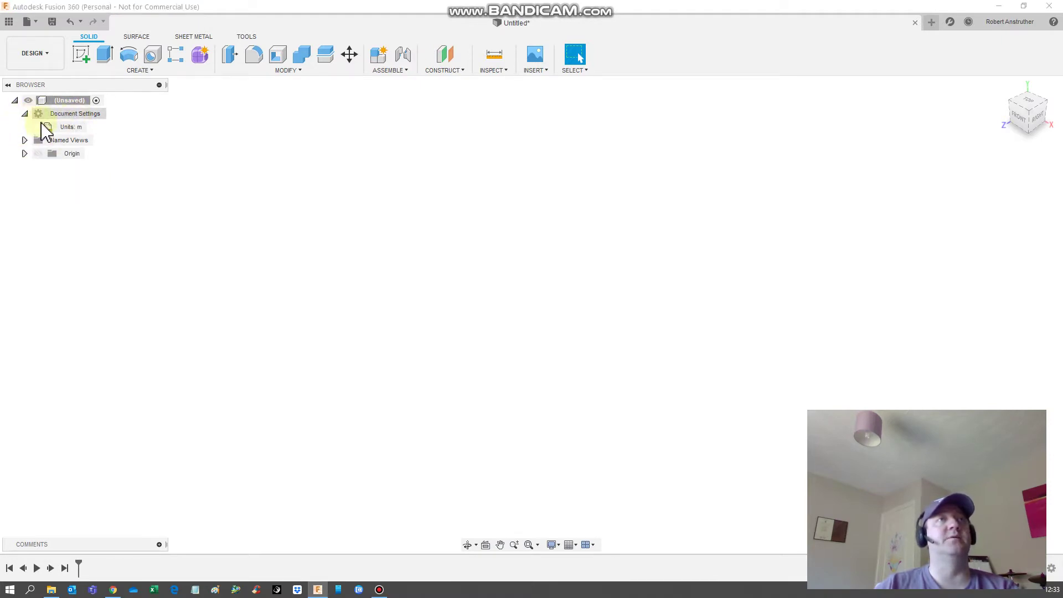
mouse_move(62, 129)
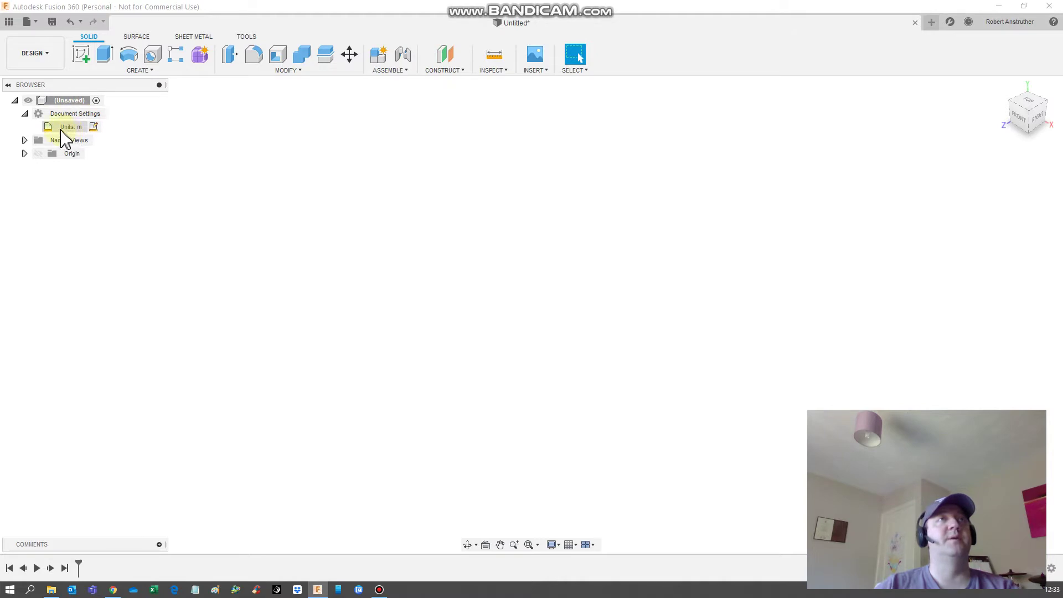
click(95, 128)
click(1012, 168)
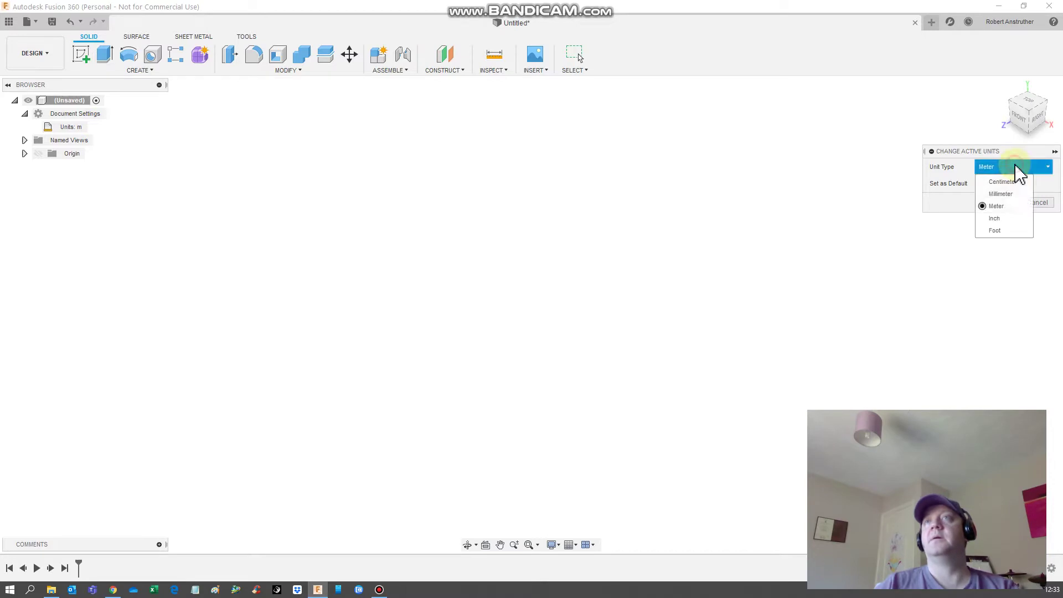
click(1007, 193)
click(999, 205)
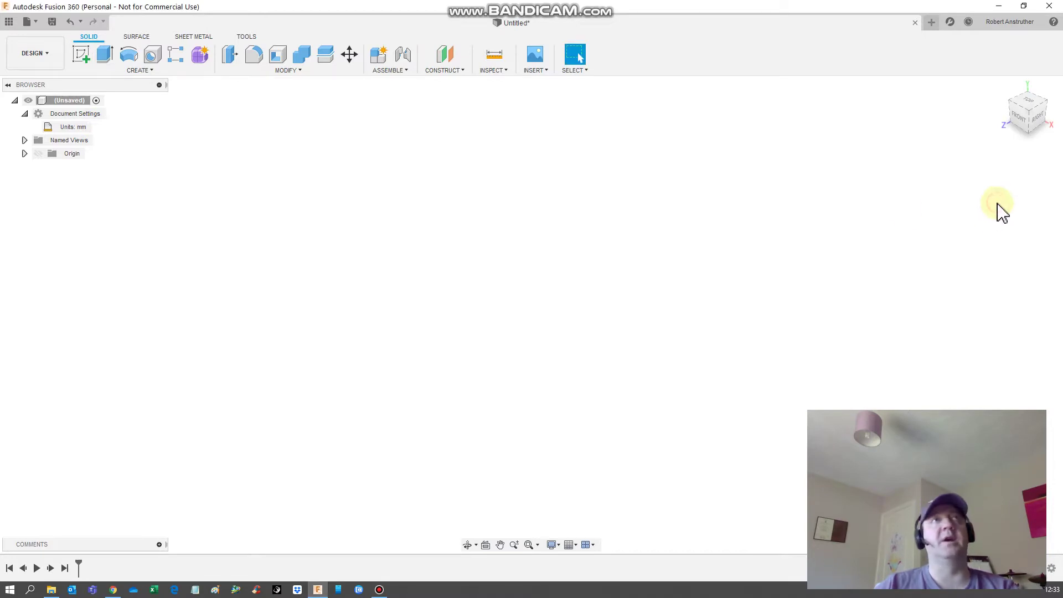
click(24, 114)
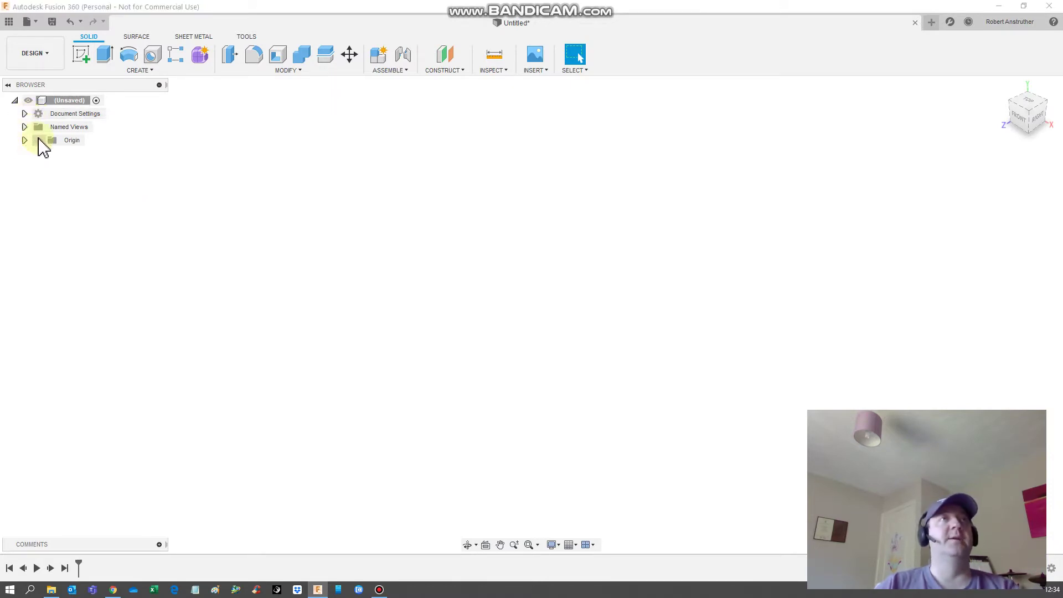
Step: Show the origin planes and axes, and replace the last design shortcut with a pinned Loft
click(38, 141)
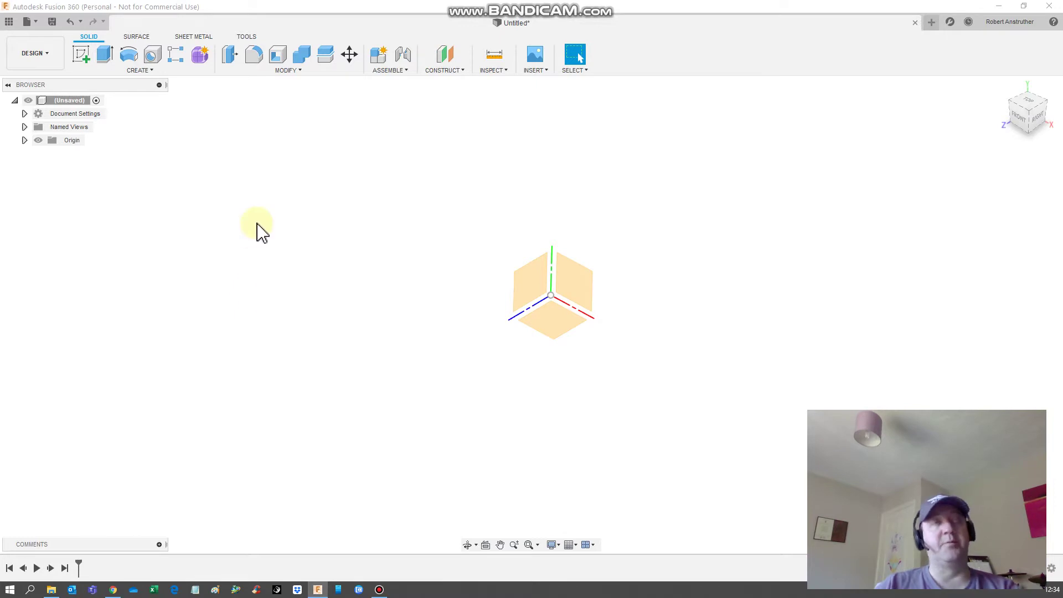
key(s)
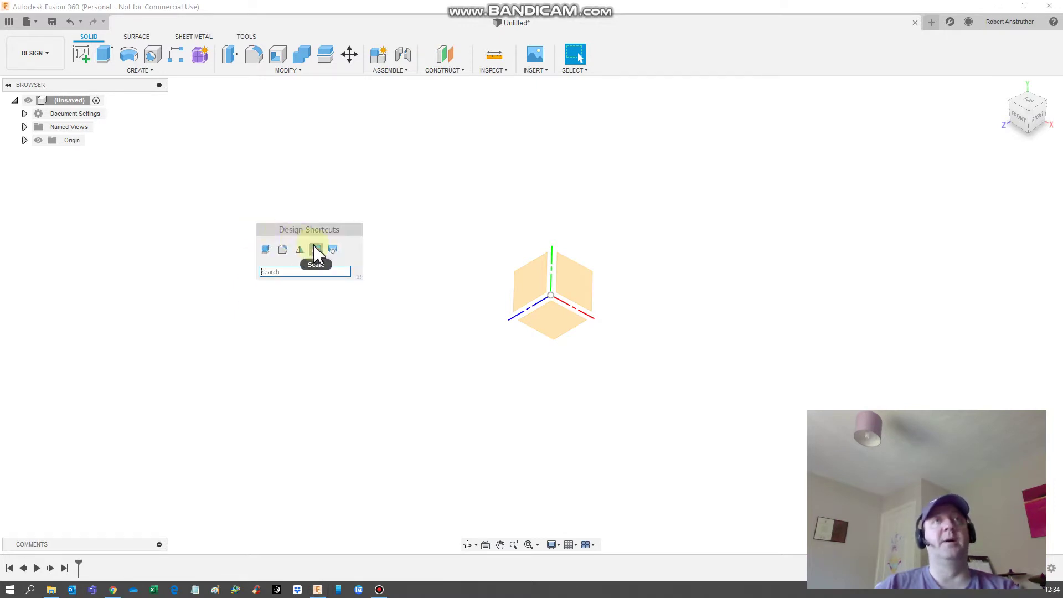
key(Escape)
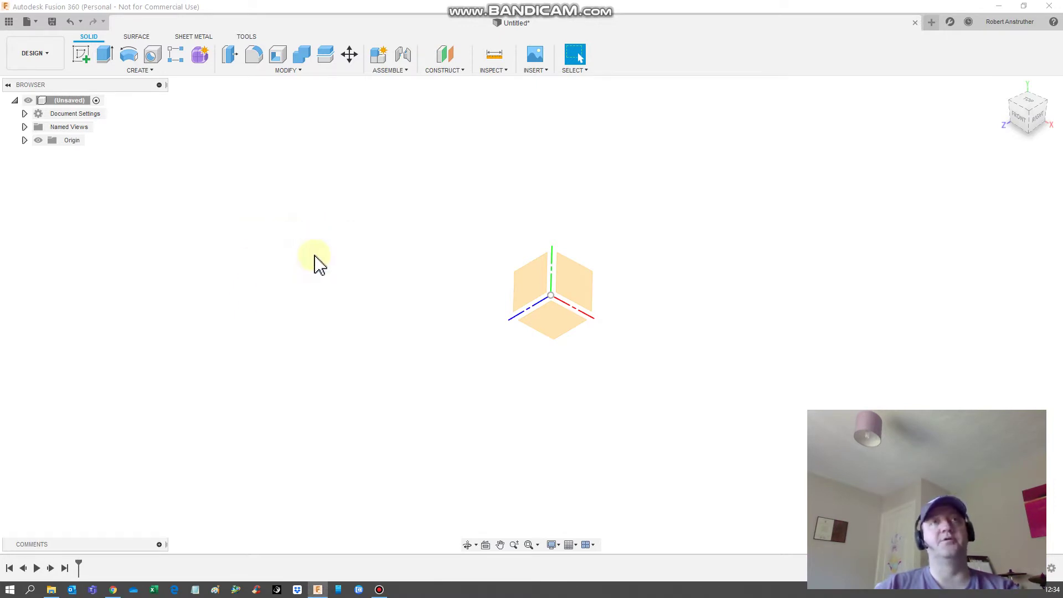
key(s)
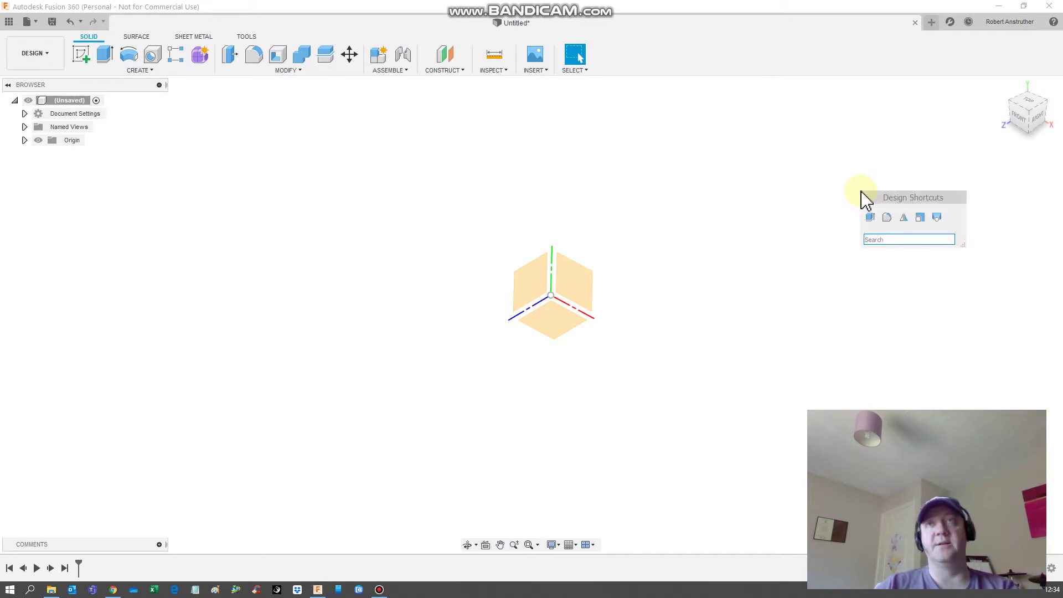
key(Escape)
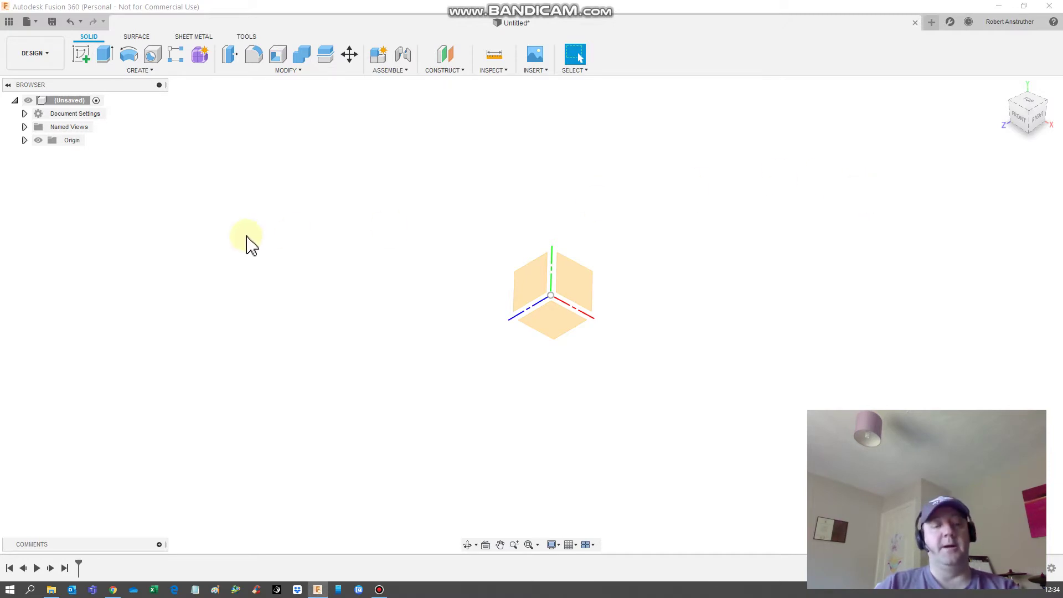
key(s)
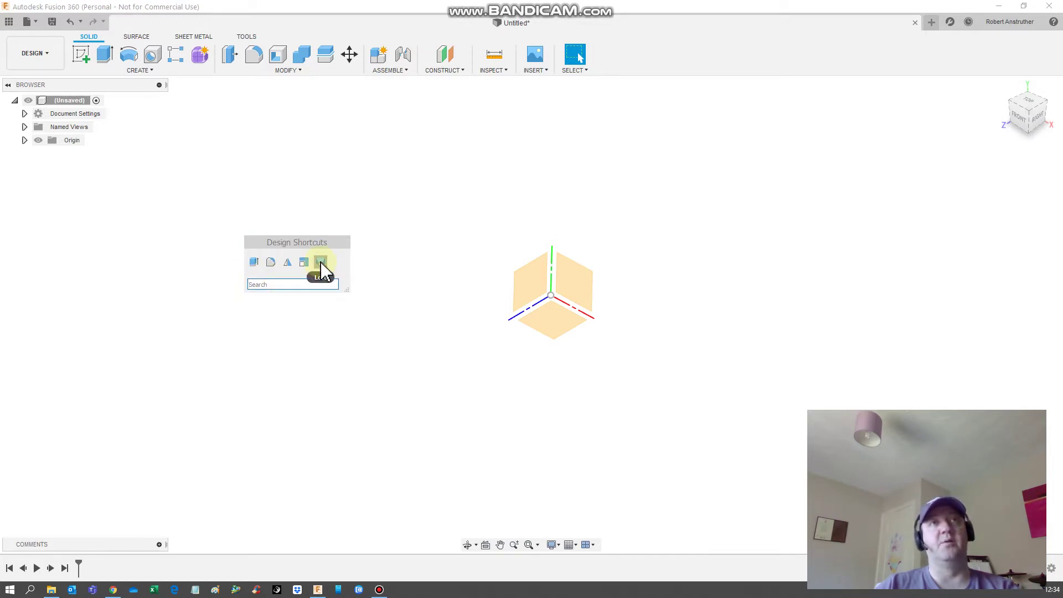
drag(322, 270, 396, 233)
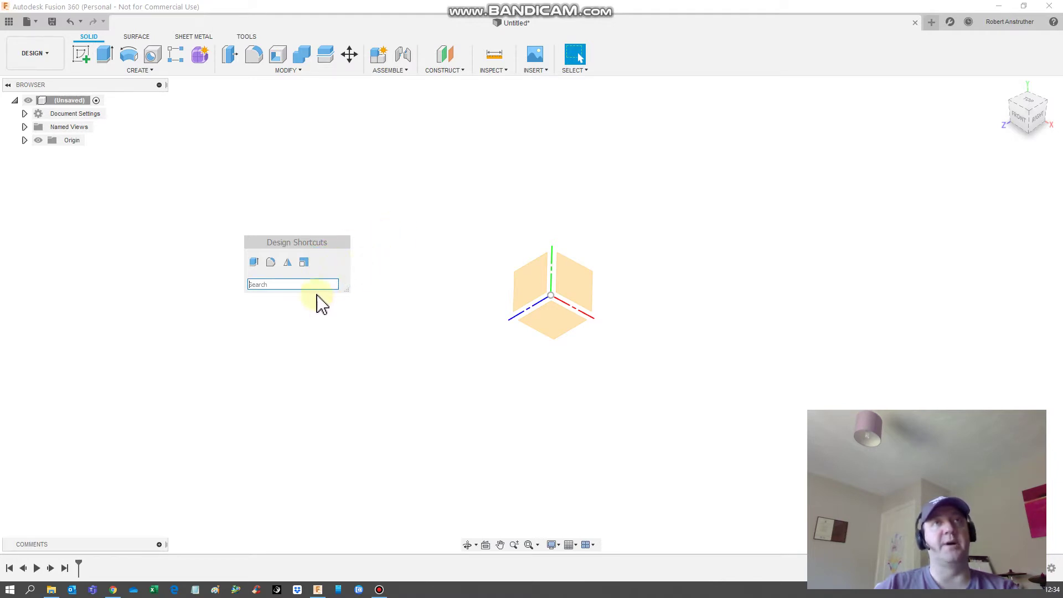
click(315, 288)
text(loft)
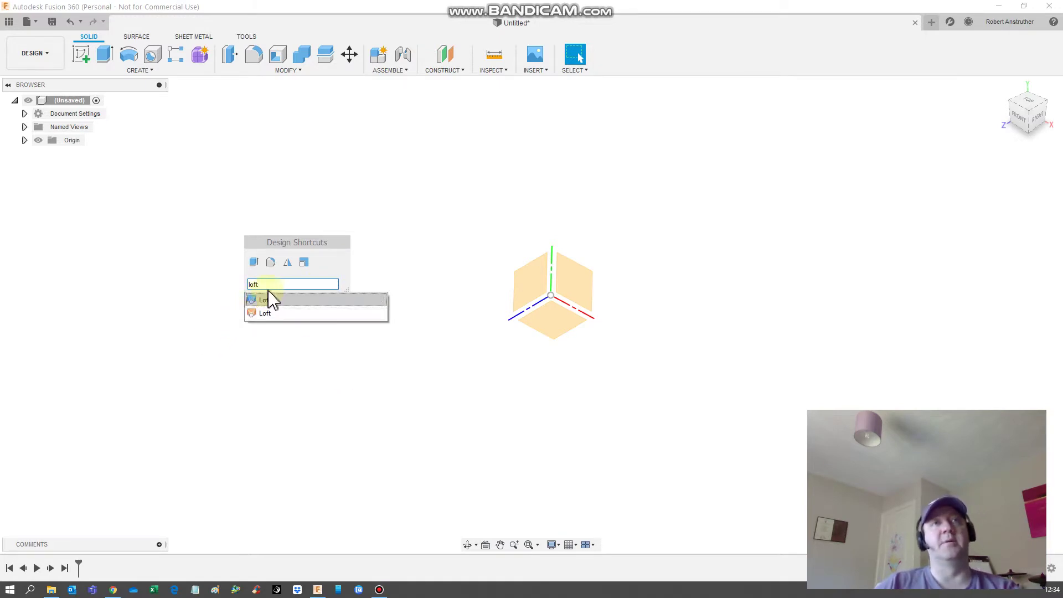
click(383, 301)
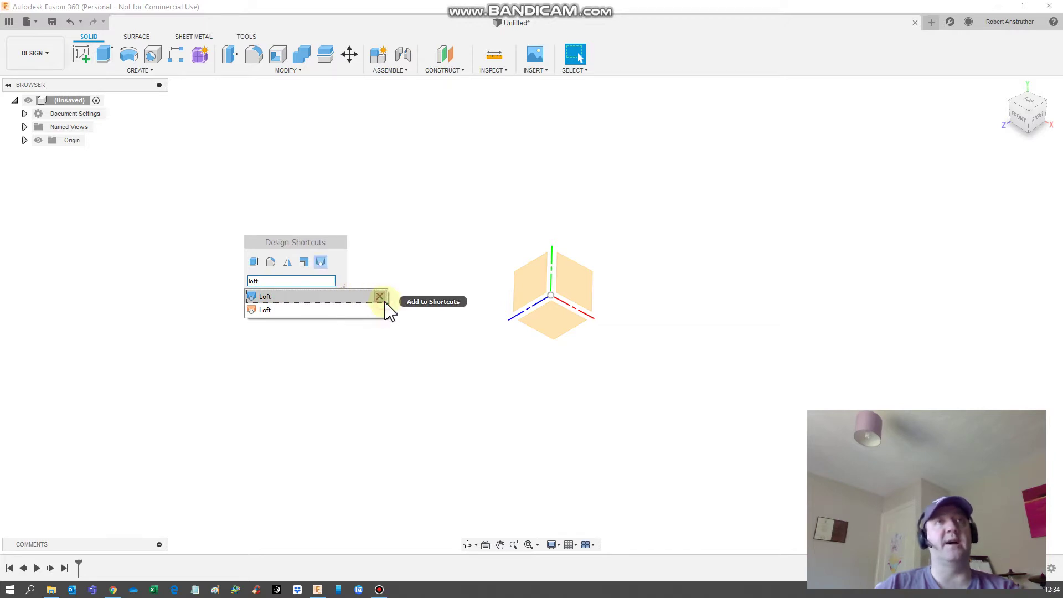
click(380, 240)
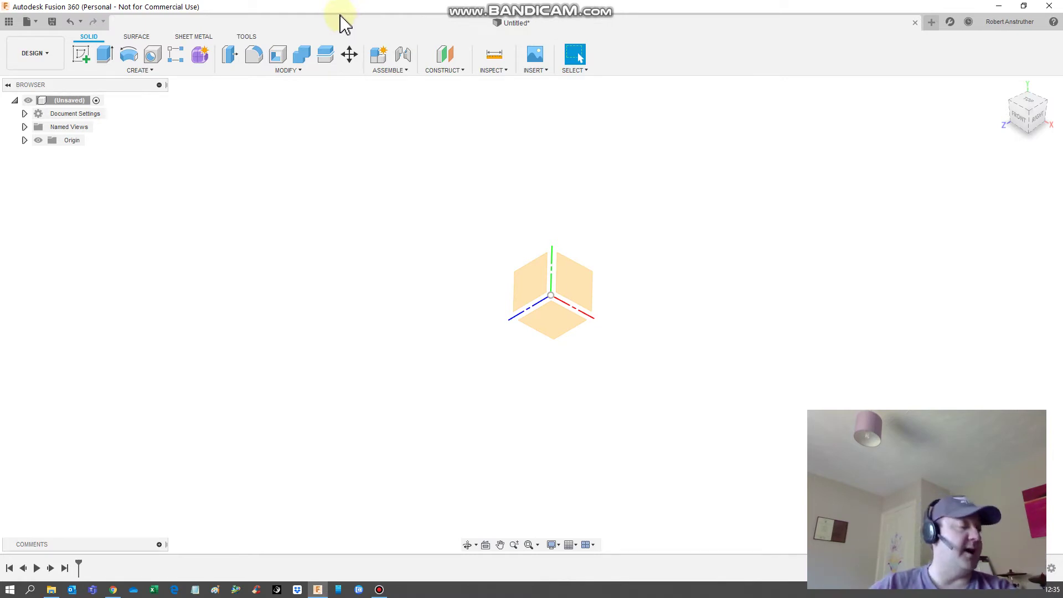
Step: Insert Gryphon Evo Left.jpg from the computer as a canvas on the side origin plane
click(547, 73)
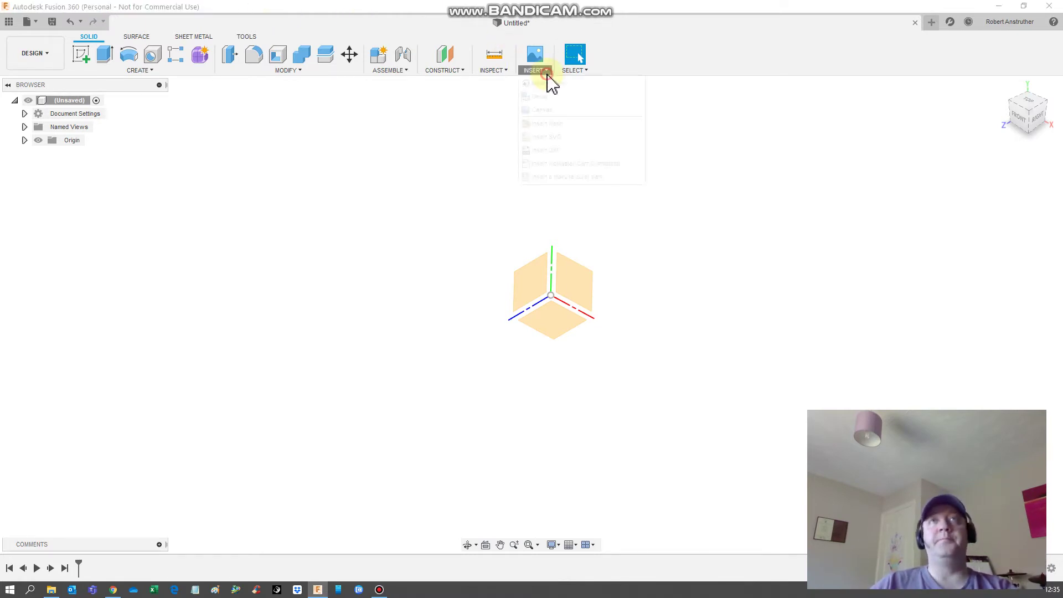
click(545, 112)
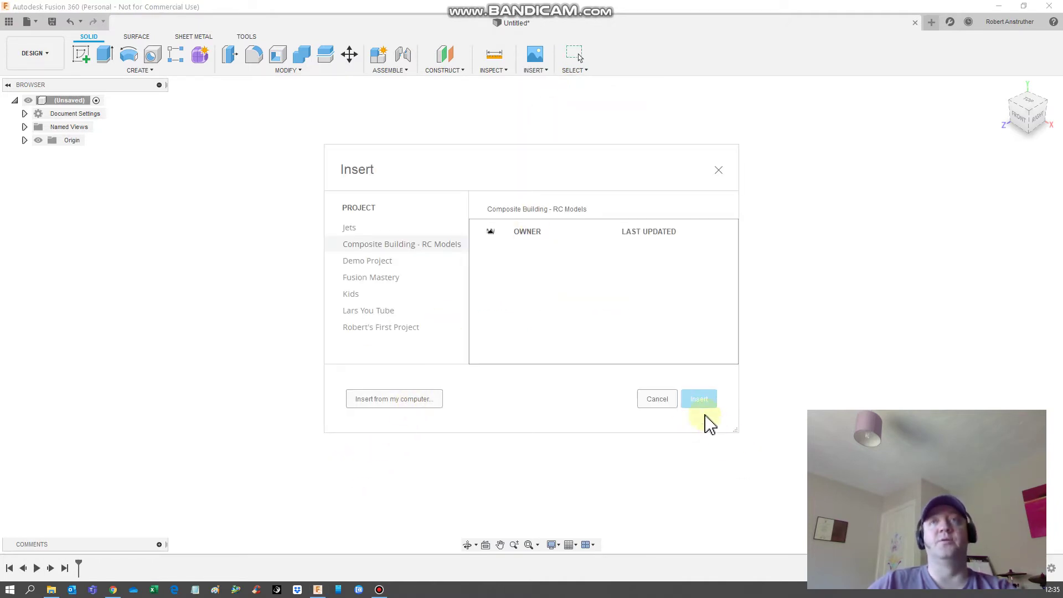
click(674, 400)
click(544, 70)
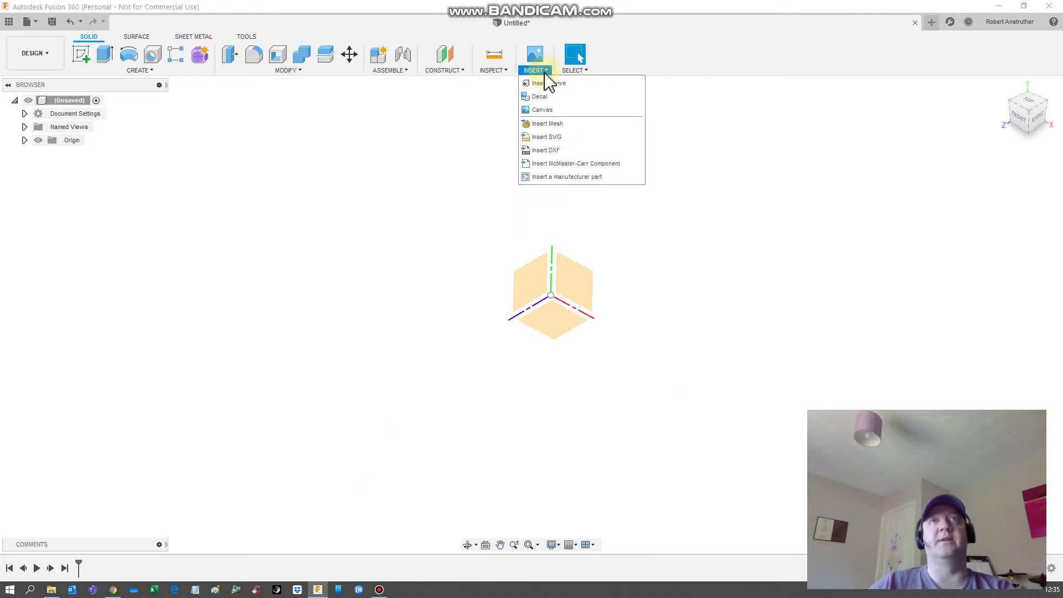
click(548, 110)
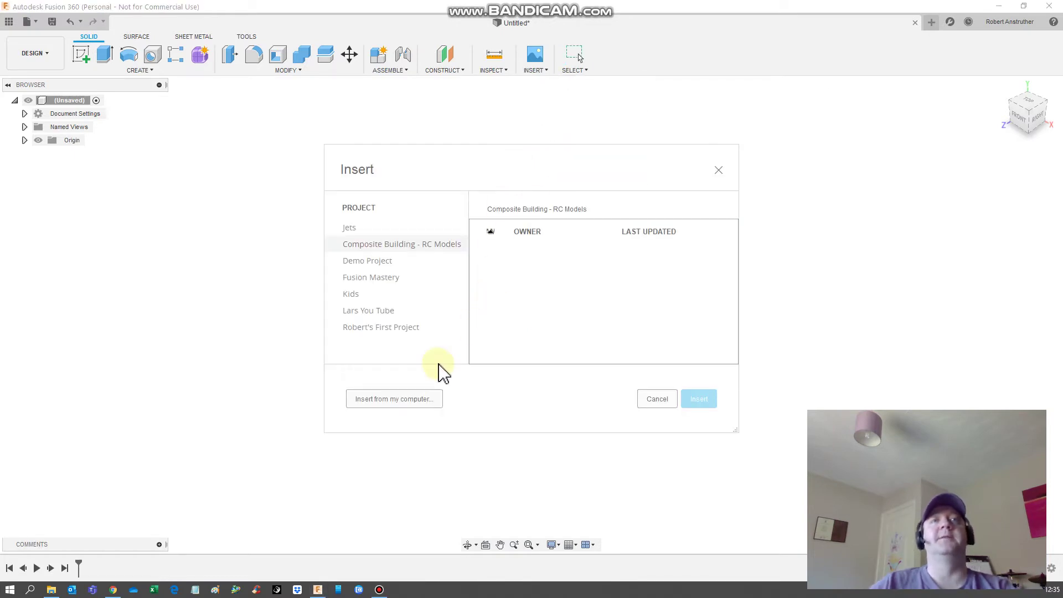
click(424, 399)
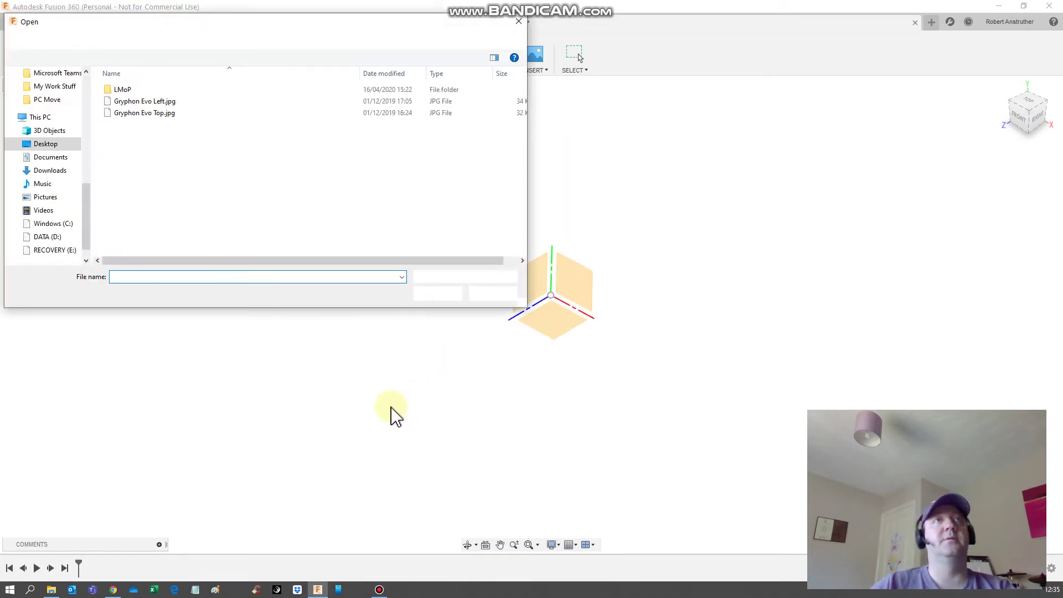
click(159, 103)
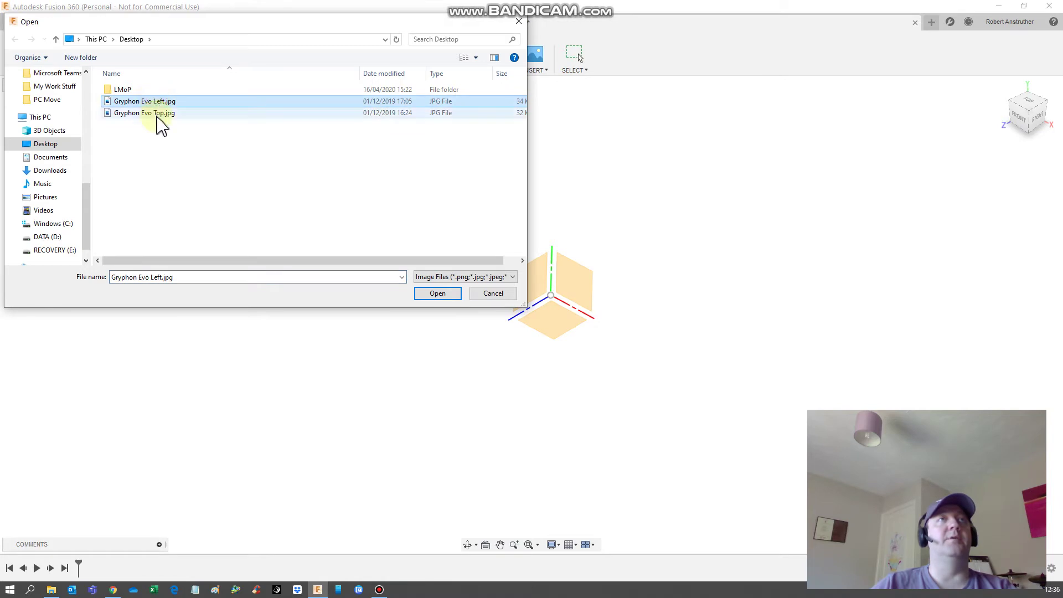
click(422, 293)
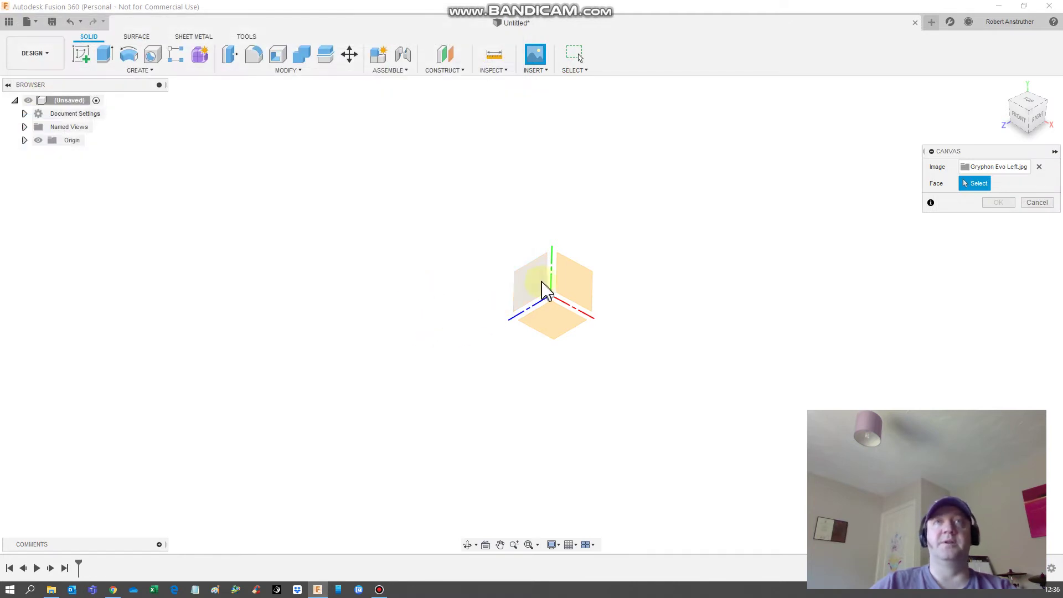
click(542, 284)
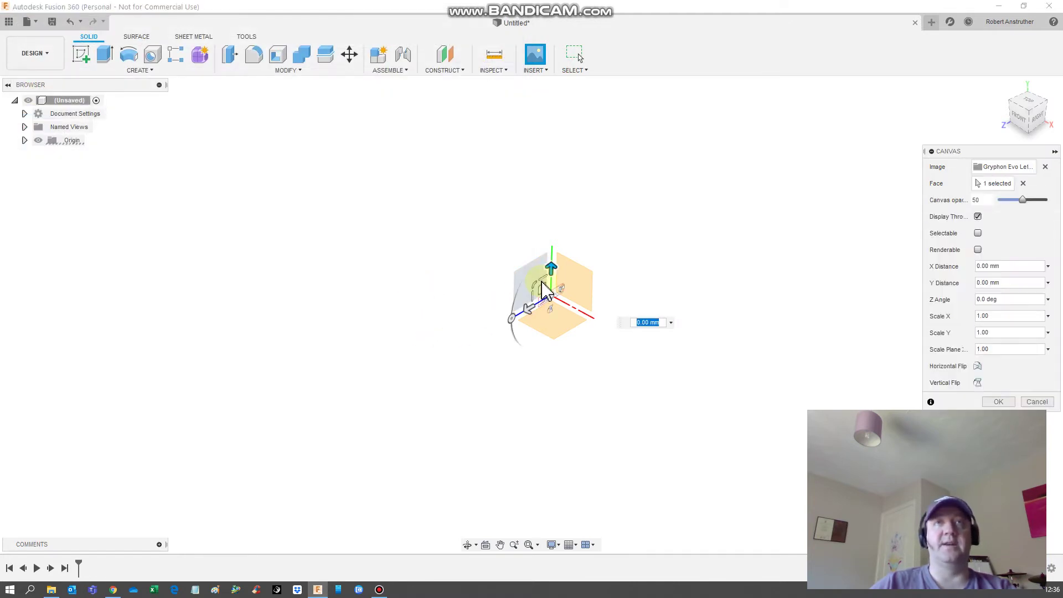
click(999, 402)
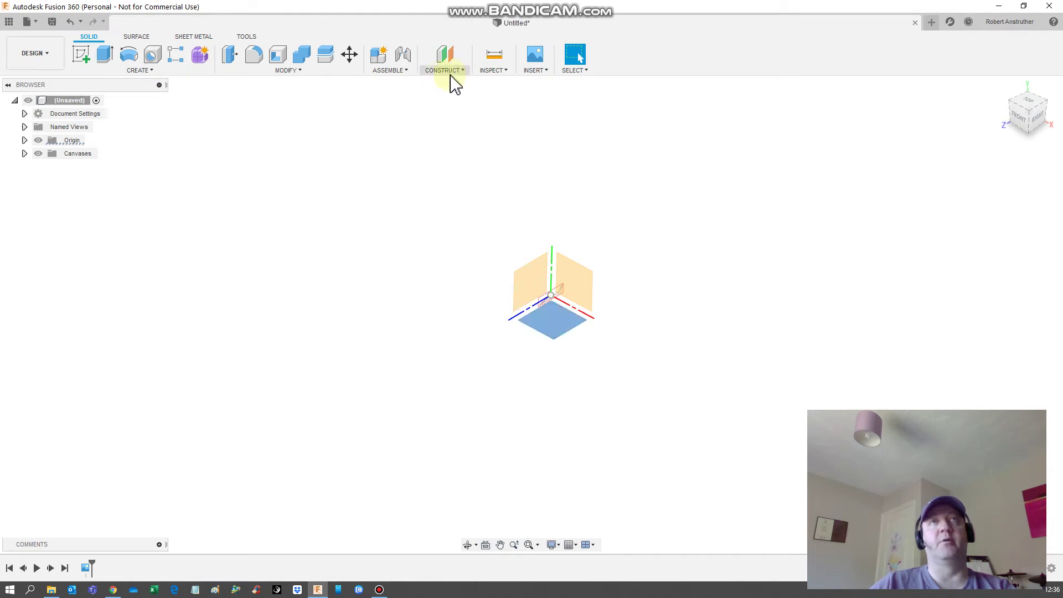
Step: Load Gryphon Evo Top.jpg from the computer as a new canvas on the ground plane
click(535, 71)
click(554, 112)
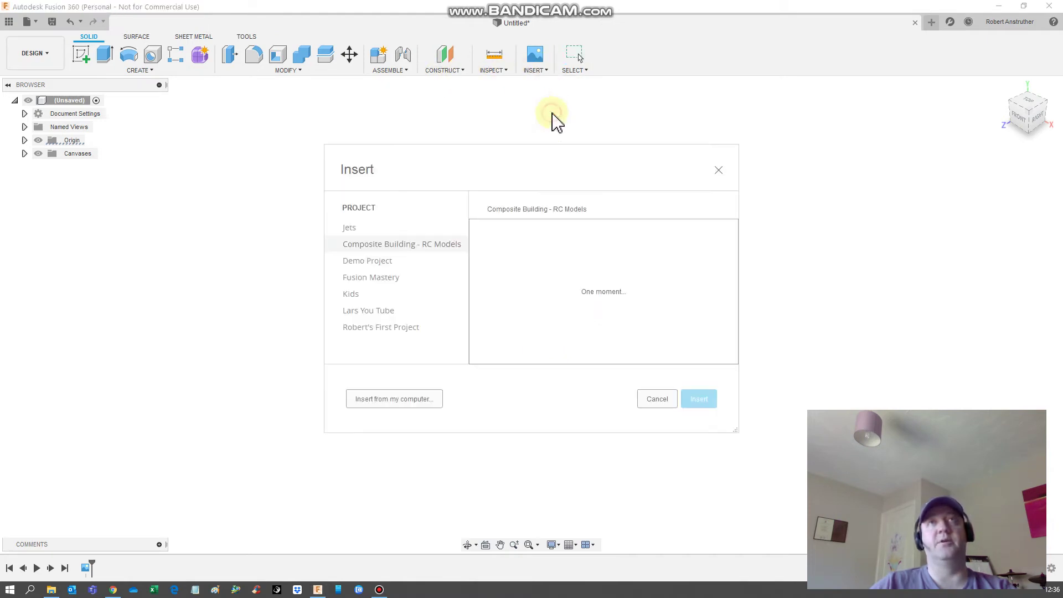
click(423, 399)
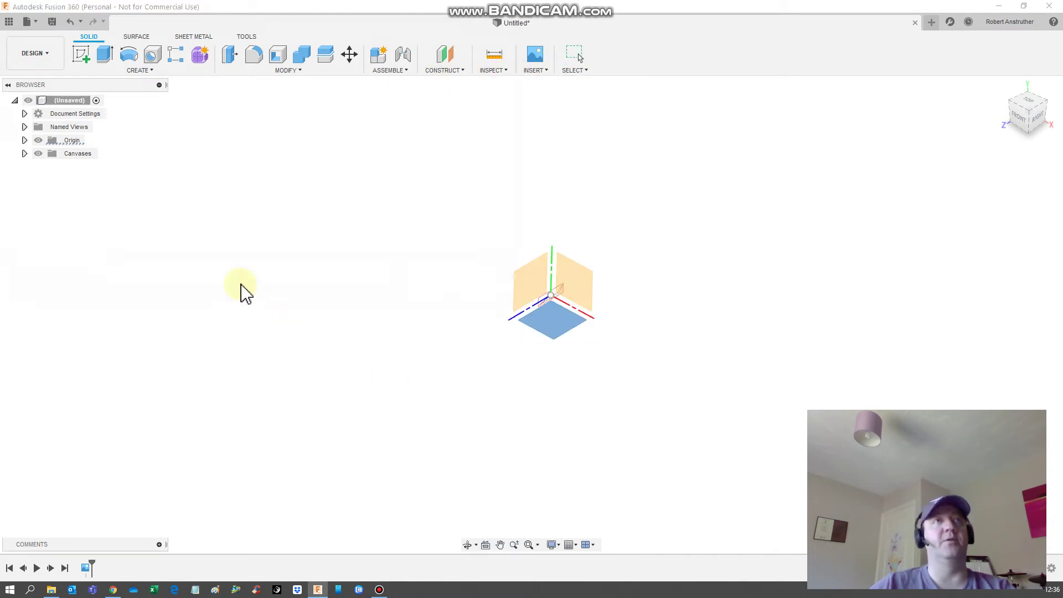
click(146, 113)
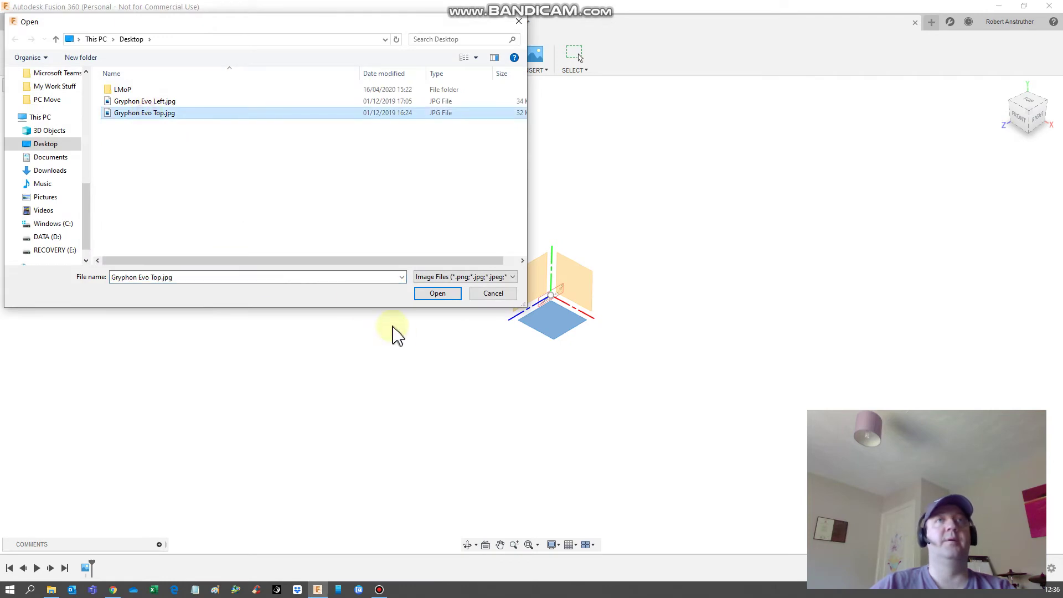
click(437, 294)
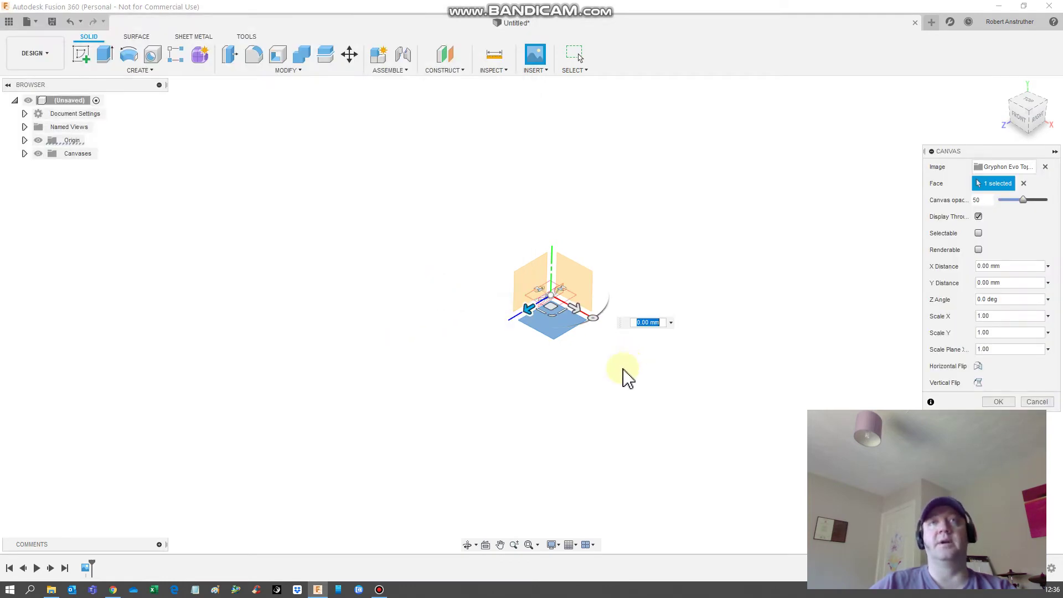
middle_drag(387, 228, 407, 350)
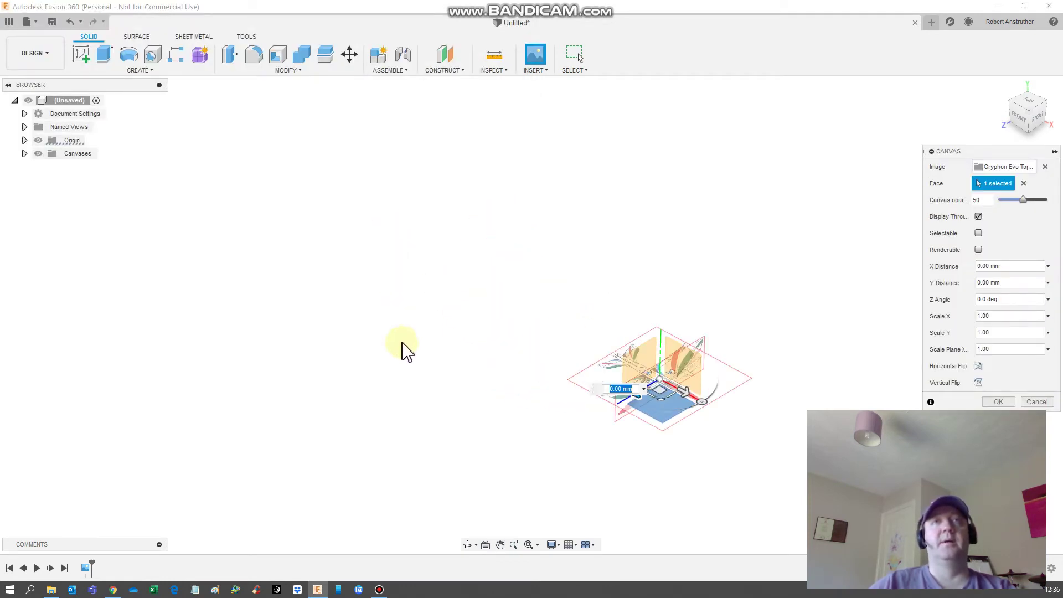
middle_drag(645, 347, 308, 230)
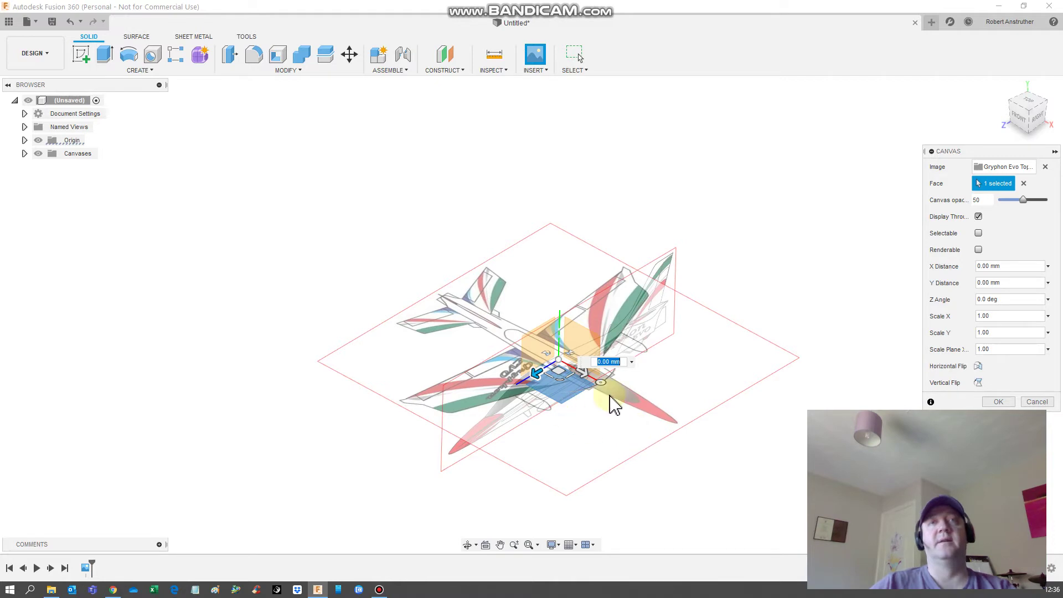
scroll(642, 408, up, 2)
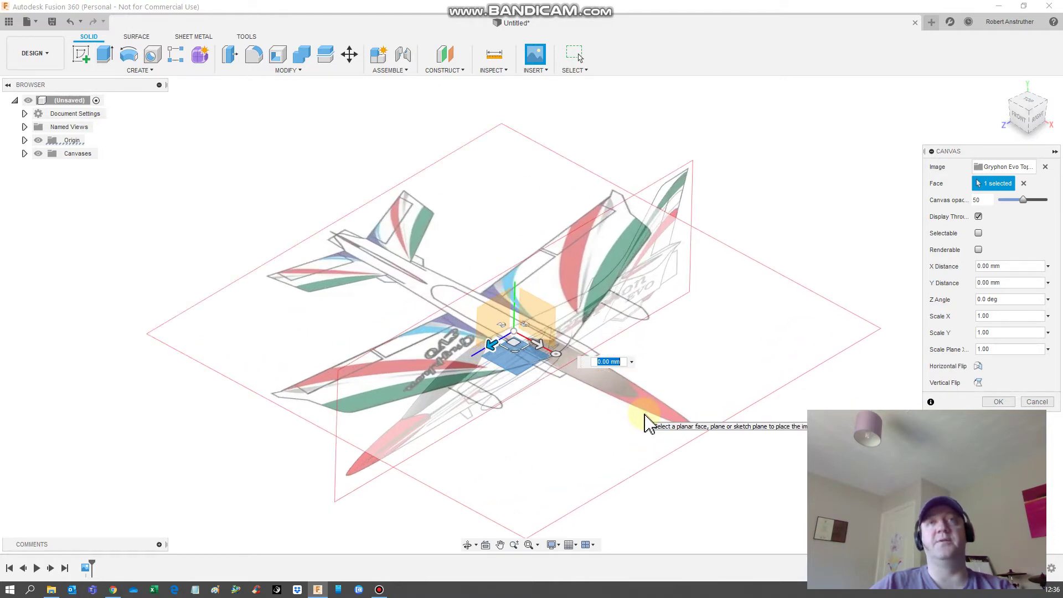
Step: Rotate the top-view canvas -90° to align with the fuselage and commit it
click(558, 352)
drag(557, 354, 455, 363)
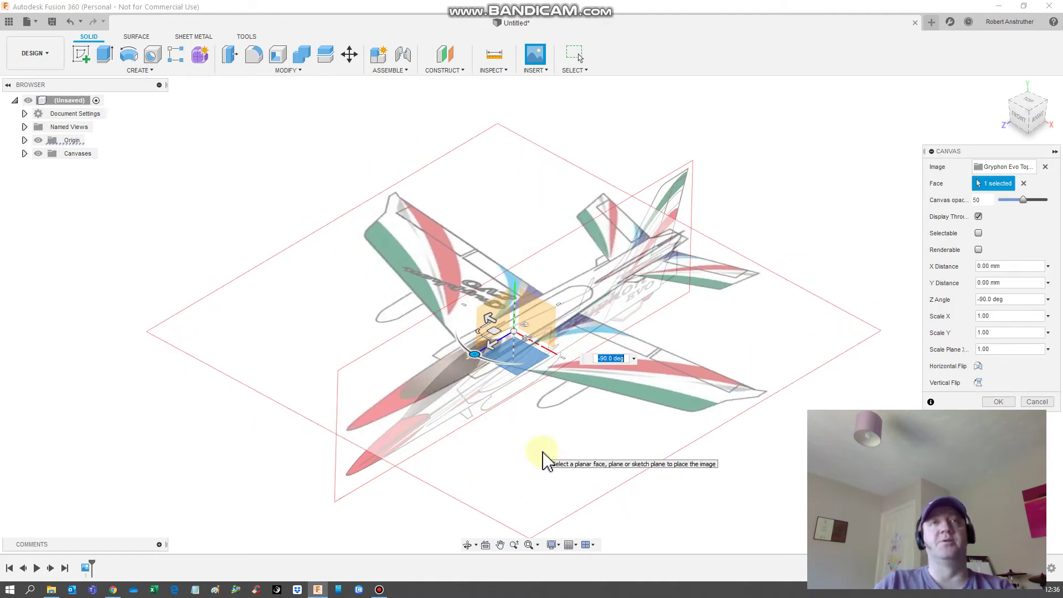
key(Return)
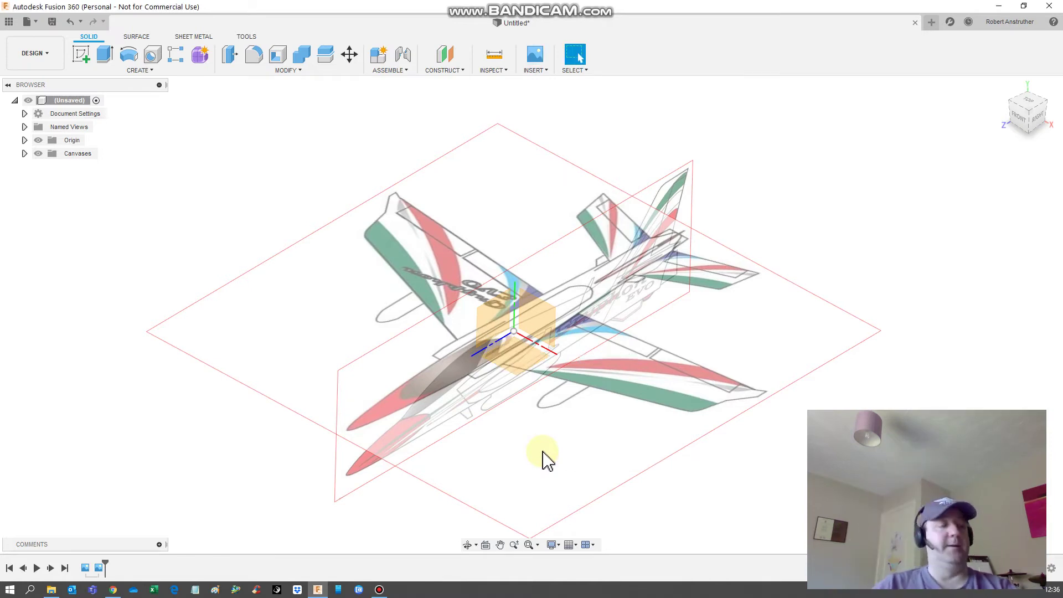
scroll(539, 460, down, 3)
scroll(534, 456, up, 5)
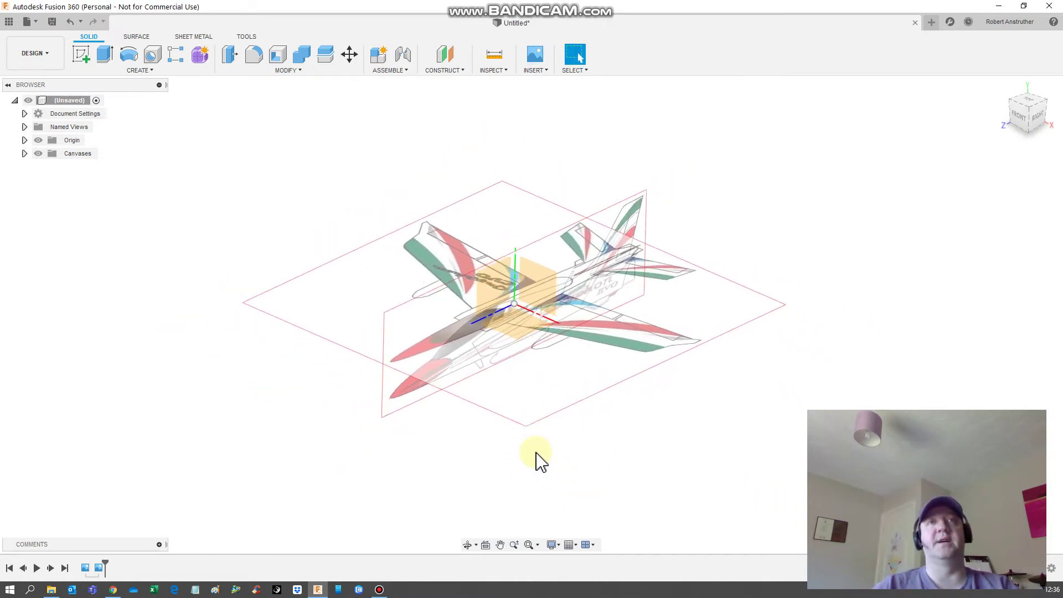
scroll(531, 451, down, 2)
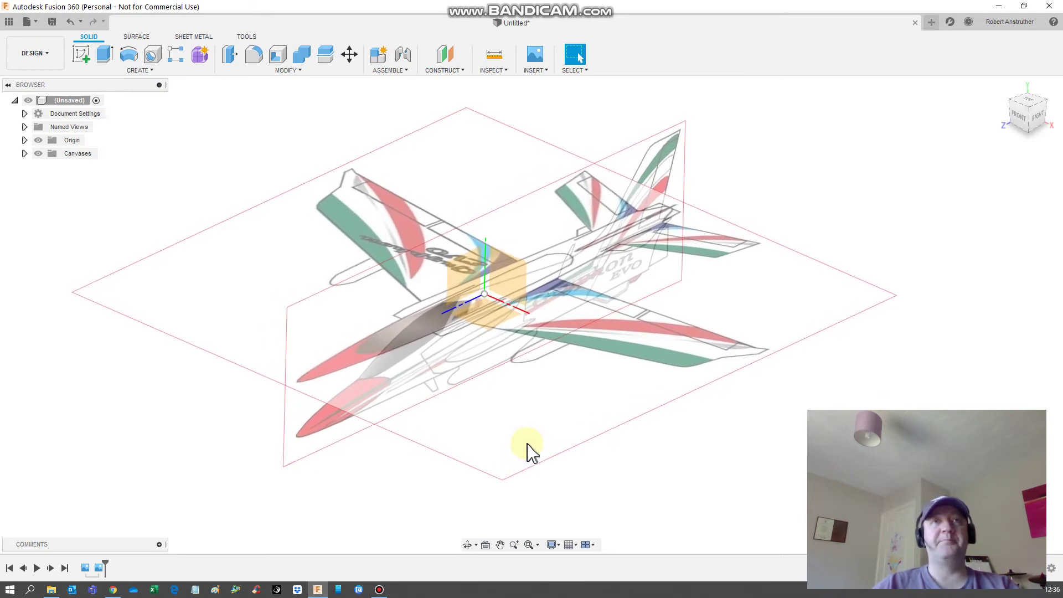
scroll(520, 452, down, 2)
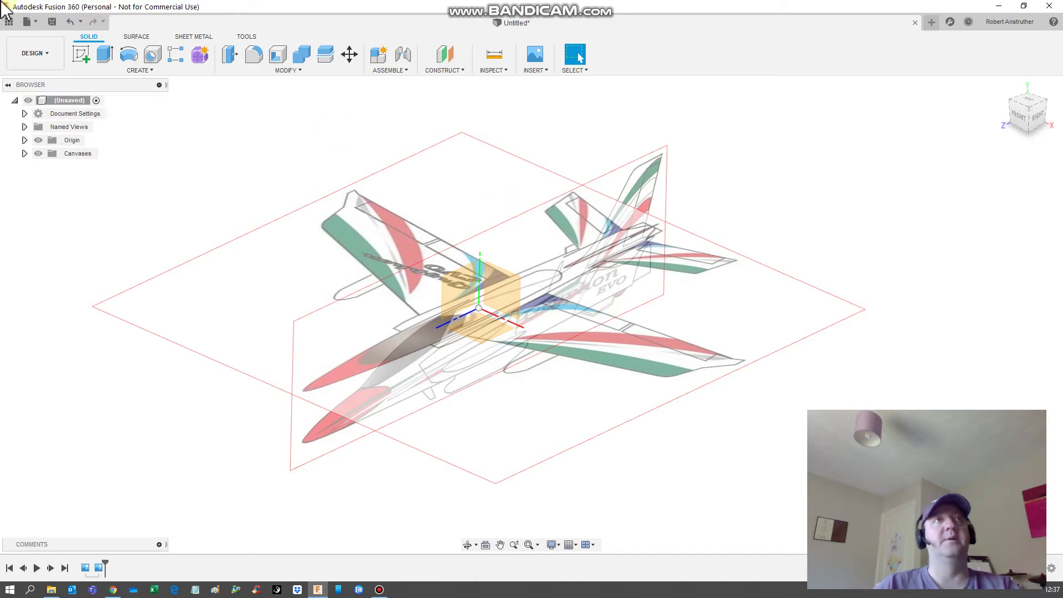
Step: Hide the Gryphon Evo Left canvas and start calibrating Gryphon Evo Top in Top view
click(25, 154)
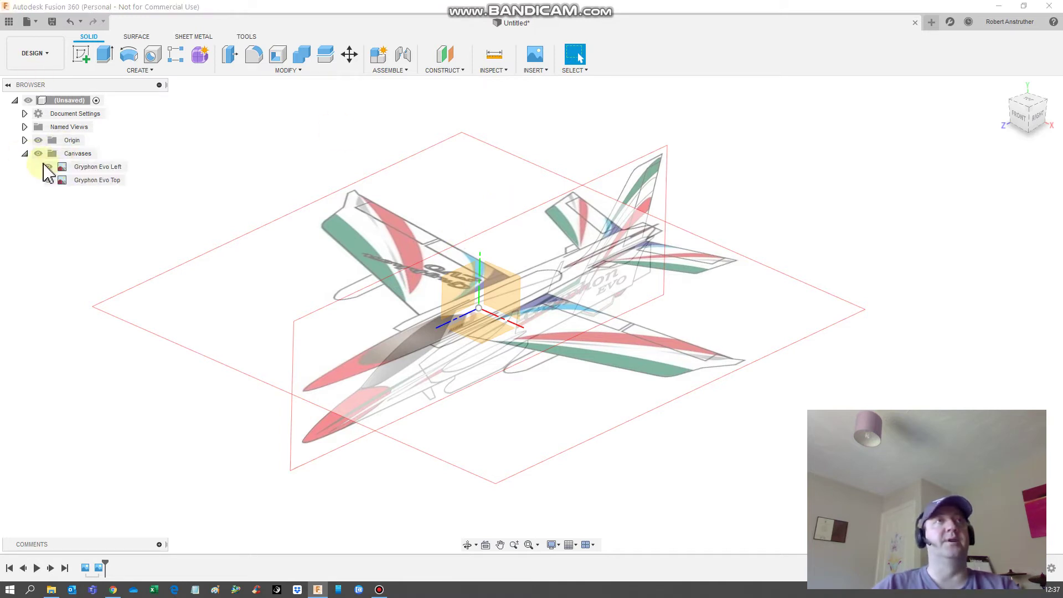
click(46, 169)
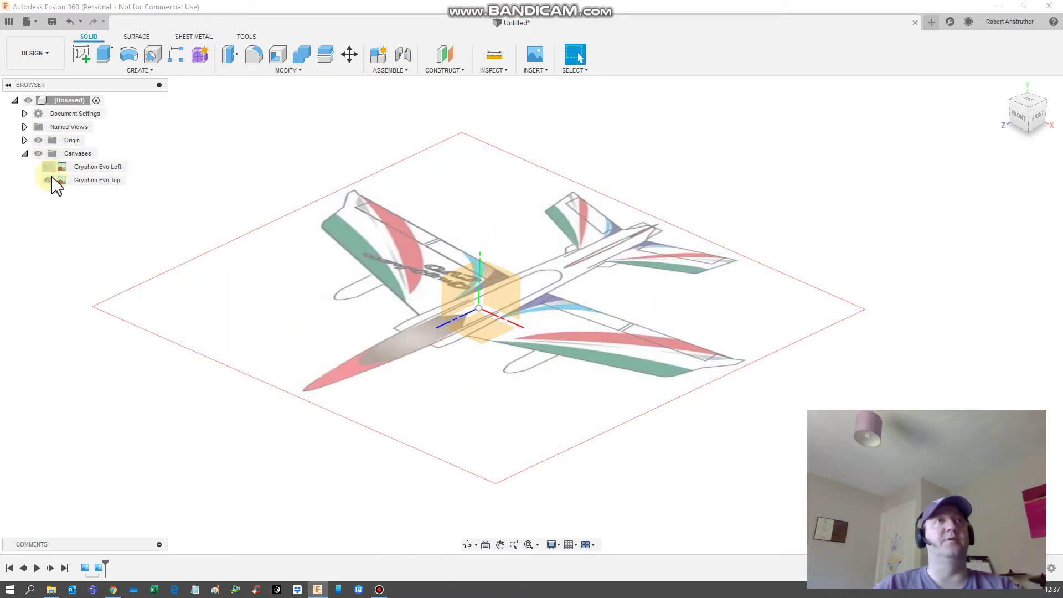
right_click(77, 187)
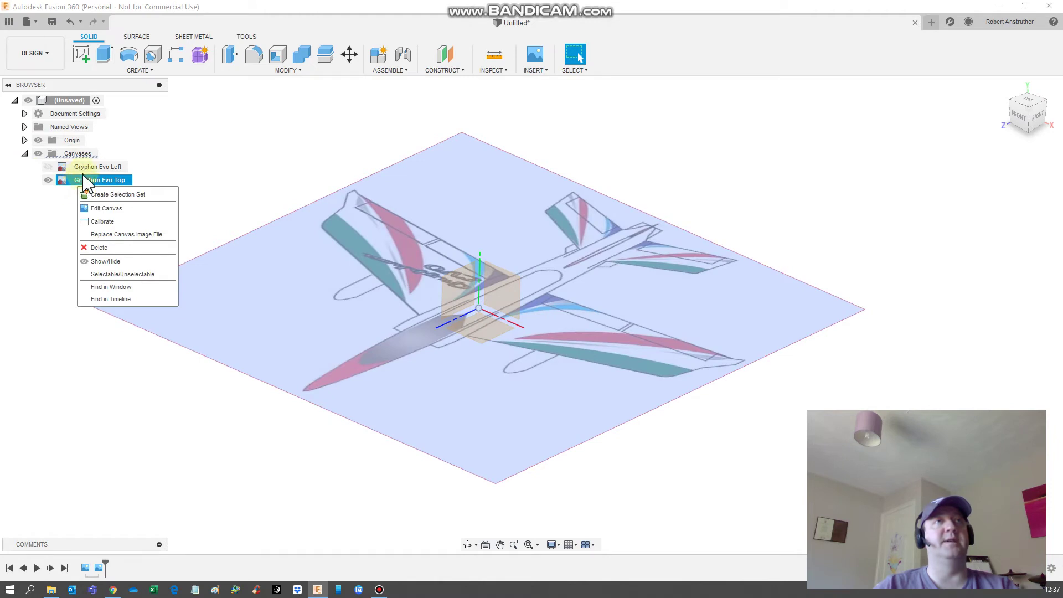
click(103, 221)
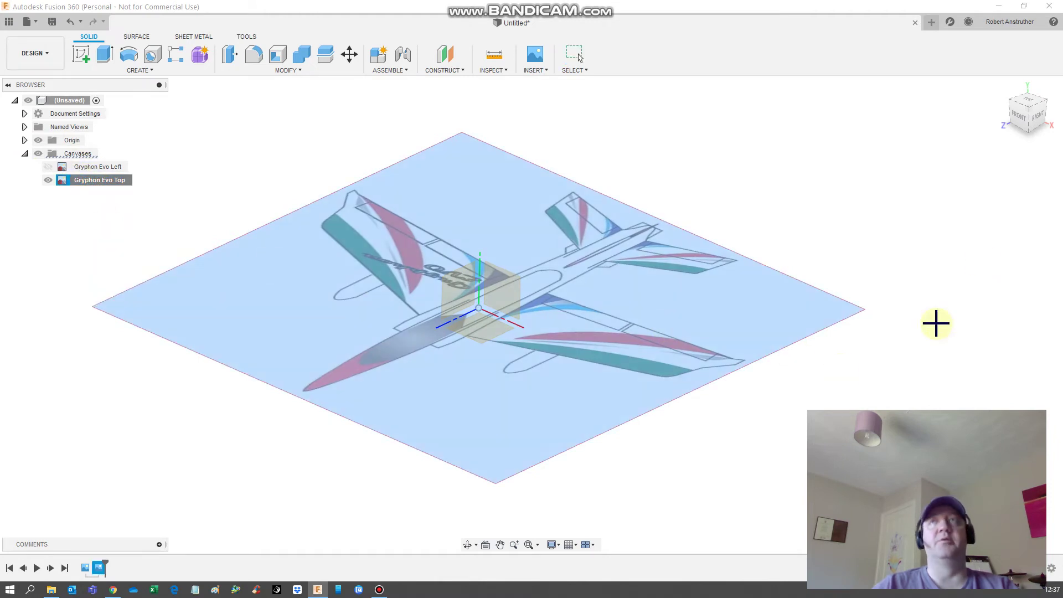
click(1030, 102)
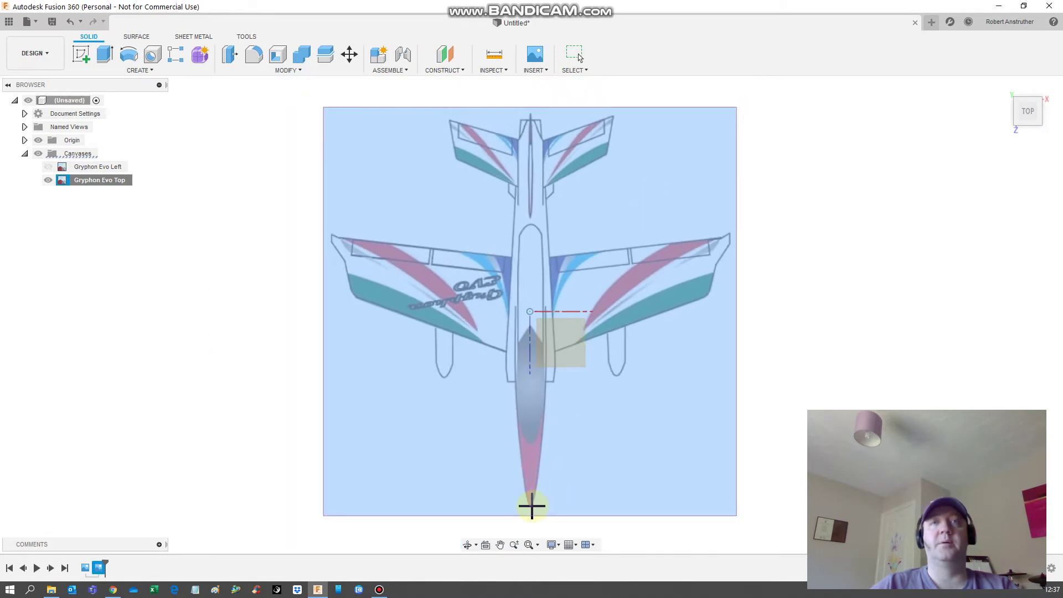
Step: Set the top canvas nose-to-tail calibration distance to 2000 mm
scroll(532, 505, up, 8)
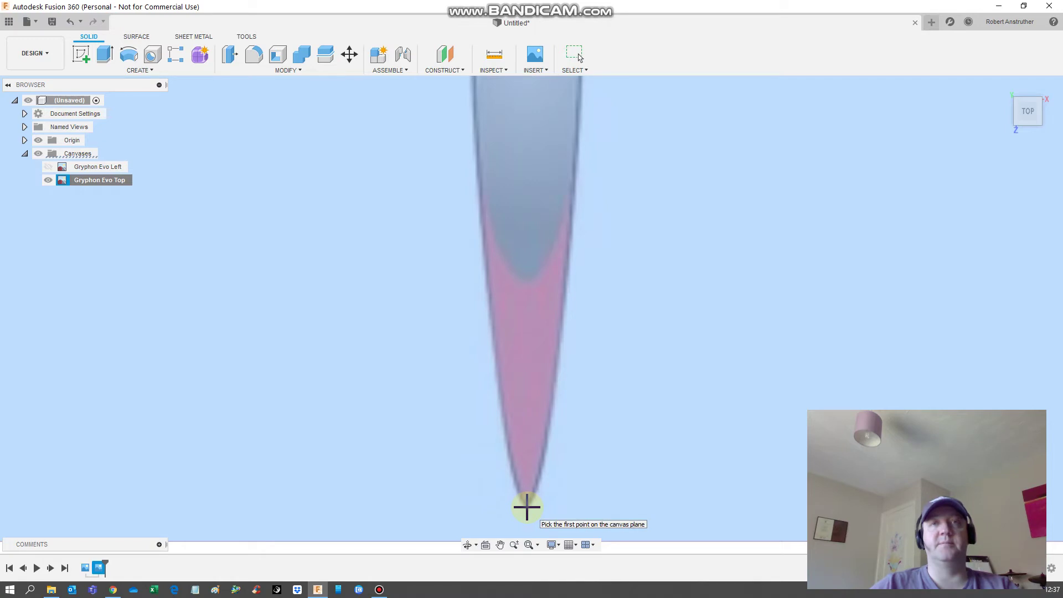
click(526, 507)
scroll(547, 332, down, 3)
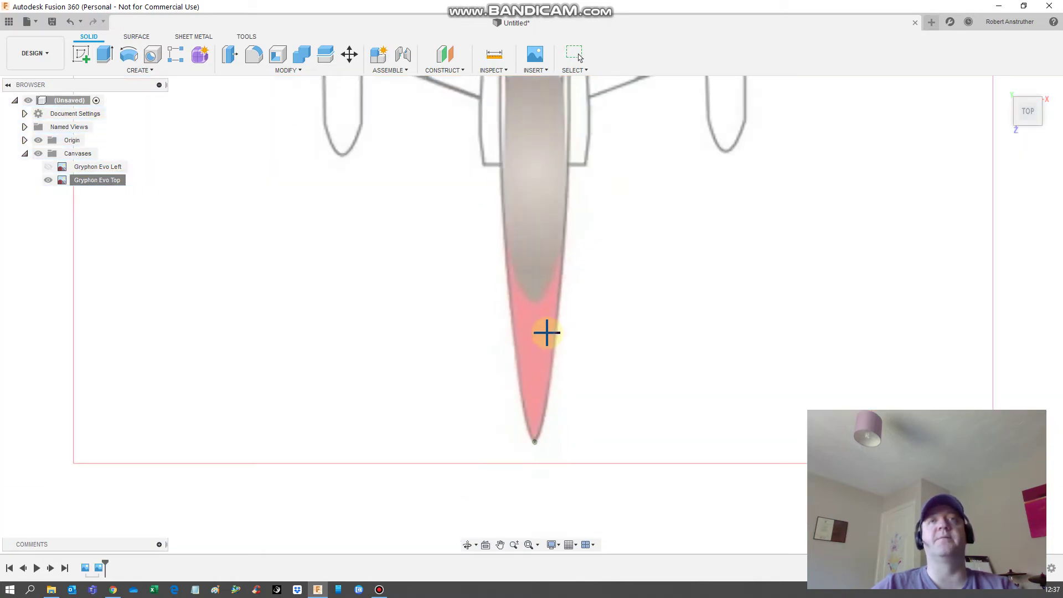
scroll(520, 499, down, 3)
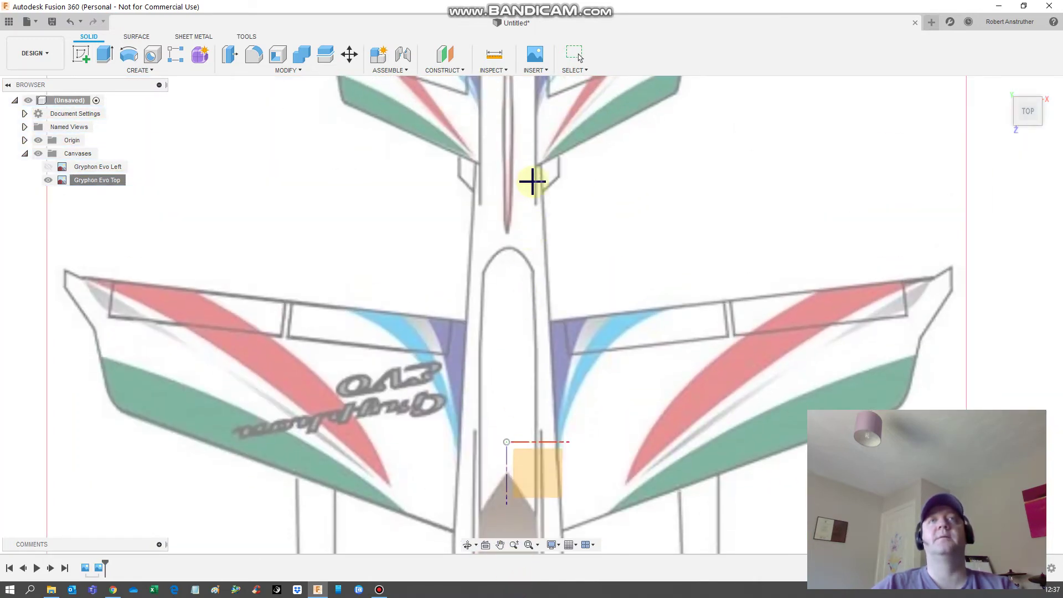
scroll(501, 500, down, 5)
scroll(484, 327, up, 6)
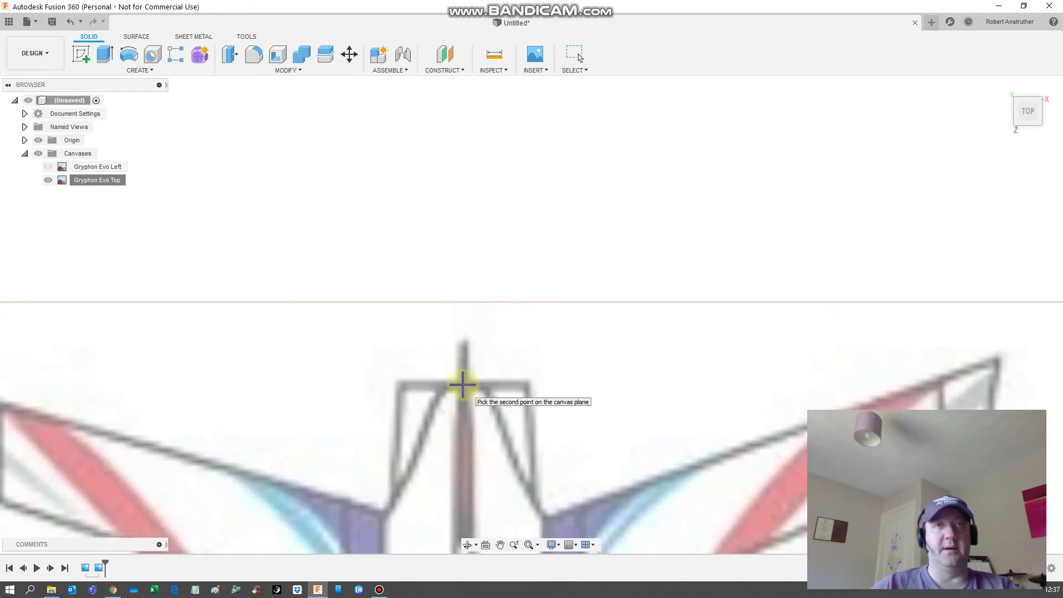
click(463, 384)
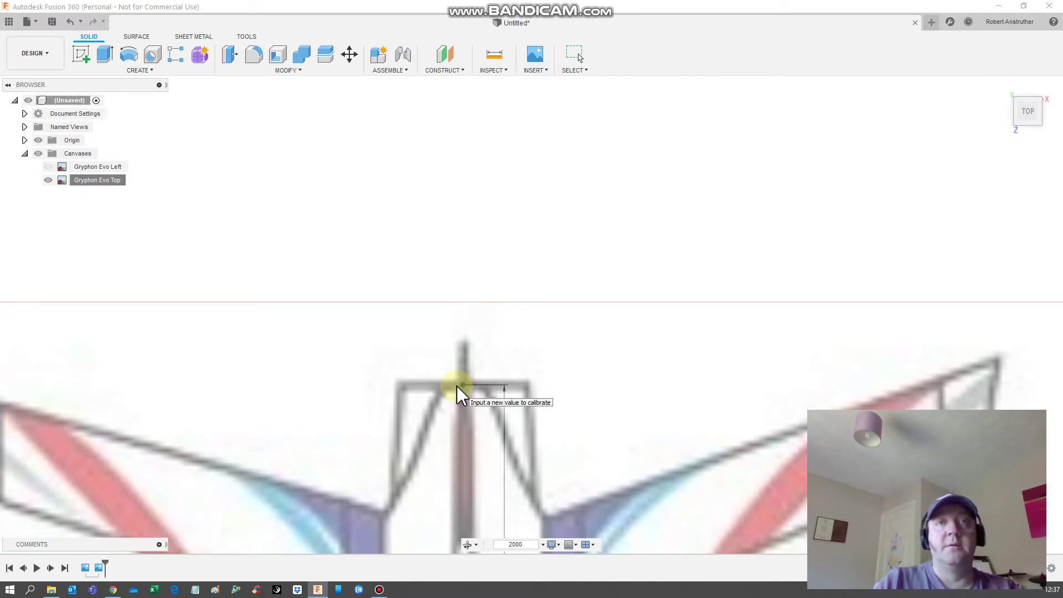
text(2000)
key(Return)
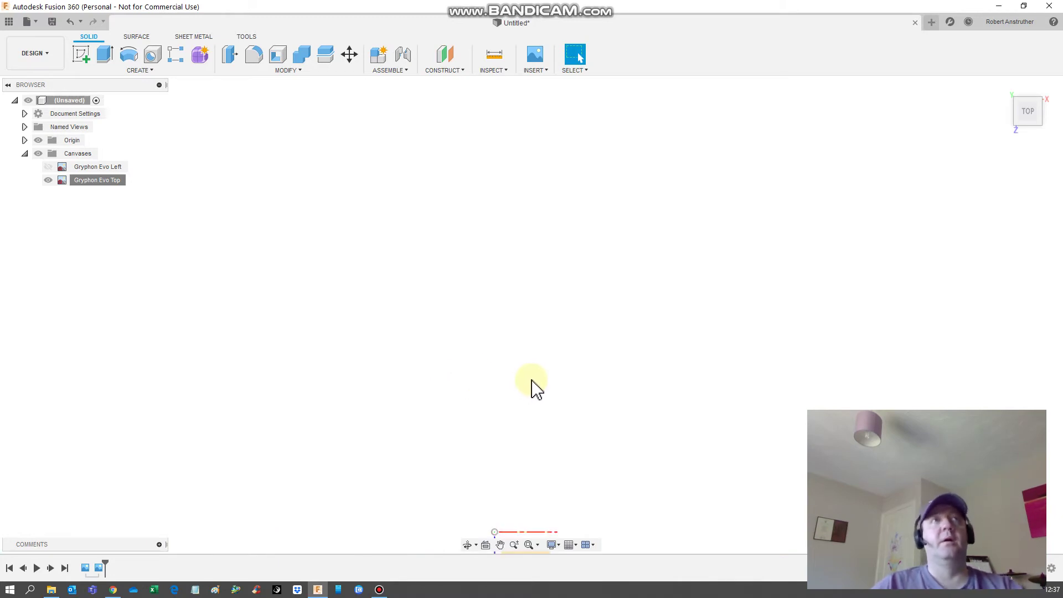
scroll(531, 387, down, 5)
scroll(532, 387, down, 5)
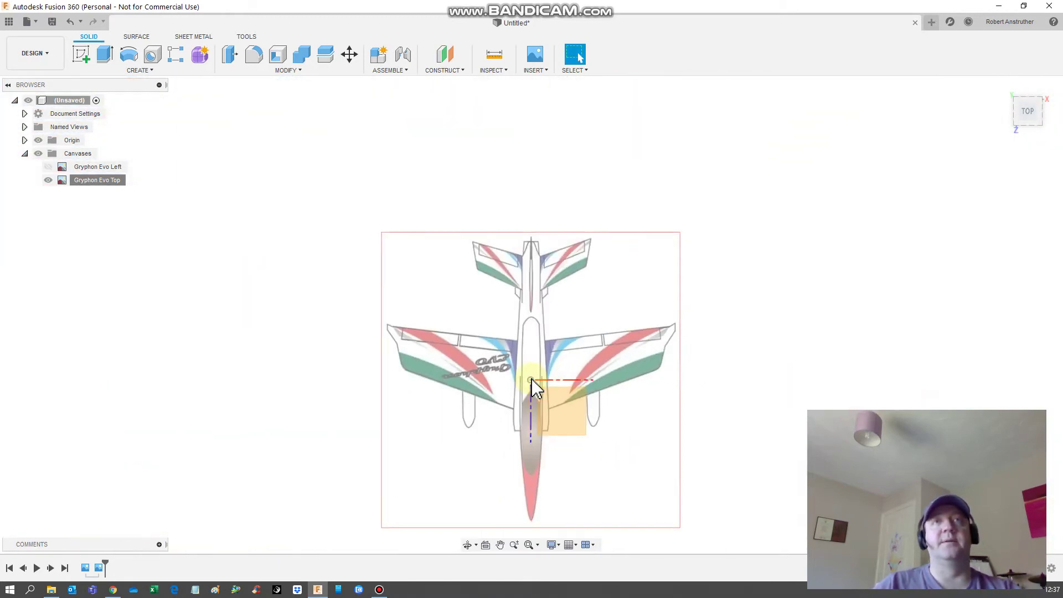
shift+middle_drag(531, 387, 332, 266)
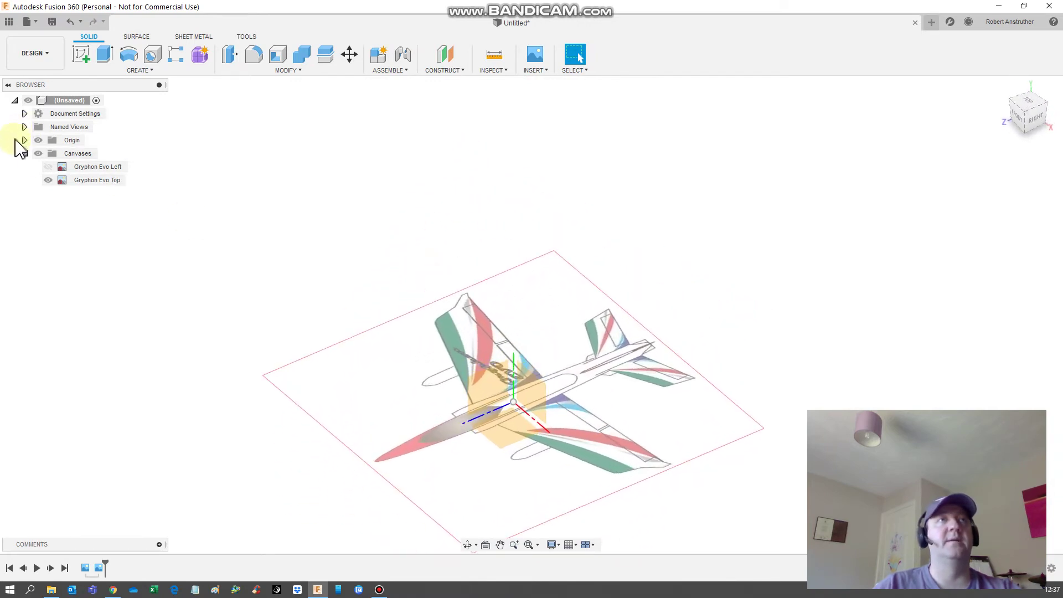
Step: Hide the Gryphon Evo Top canvas and fit the side-view canvas in view
click(50, 180)
click(49, 180)
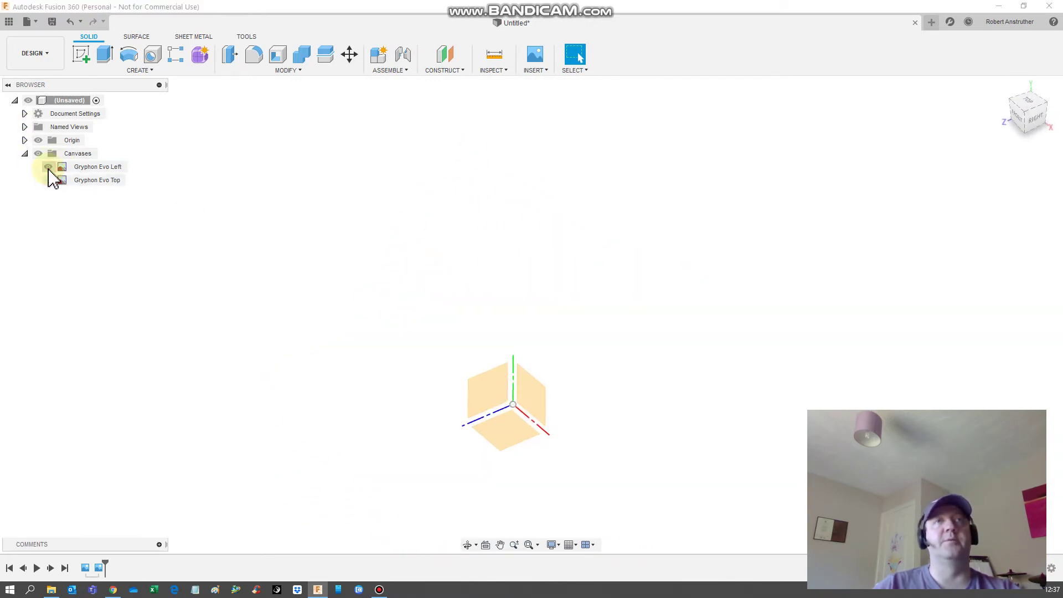
scroll(553, 479, up, 4)
shift+middle_drag(403, 244, 449, 258)
key(F6)
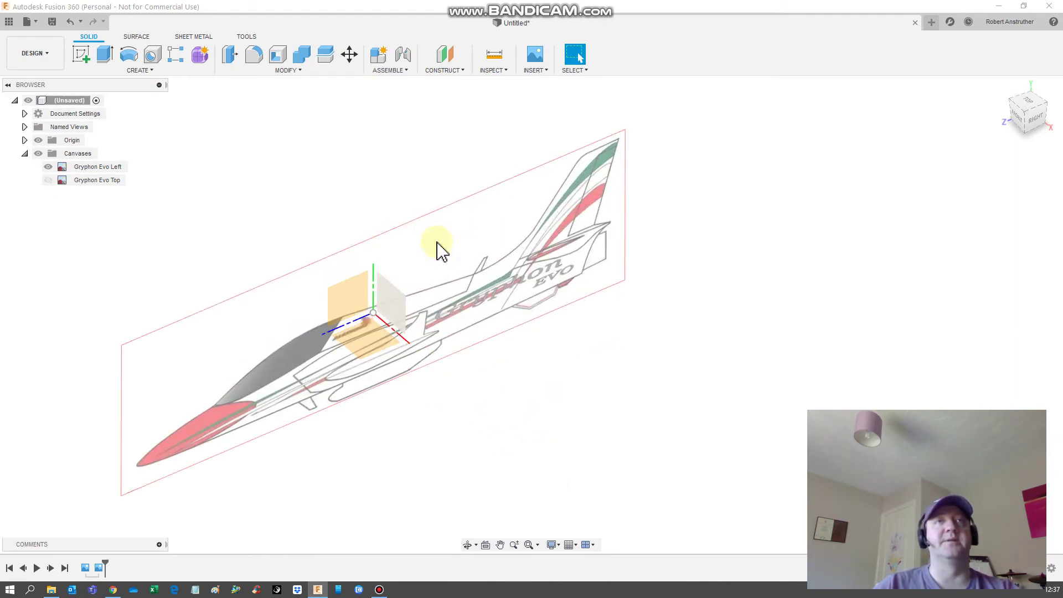
Step: Calibrate the Gryphon Evo Left canvas nose-to-tail length to 2000 mm from the Right view
right_click(101, 169)
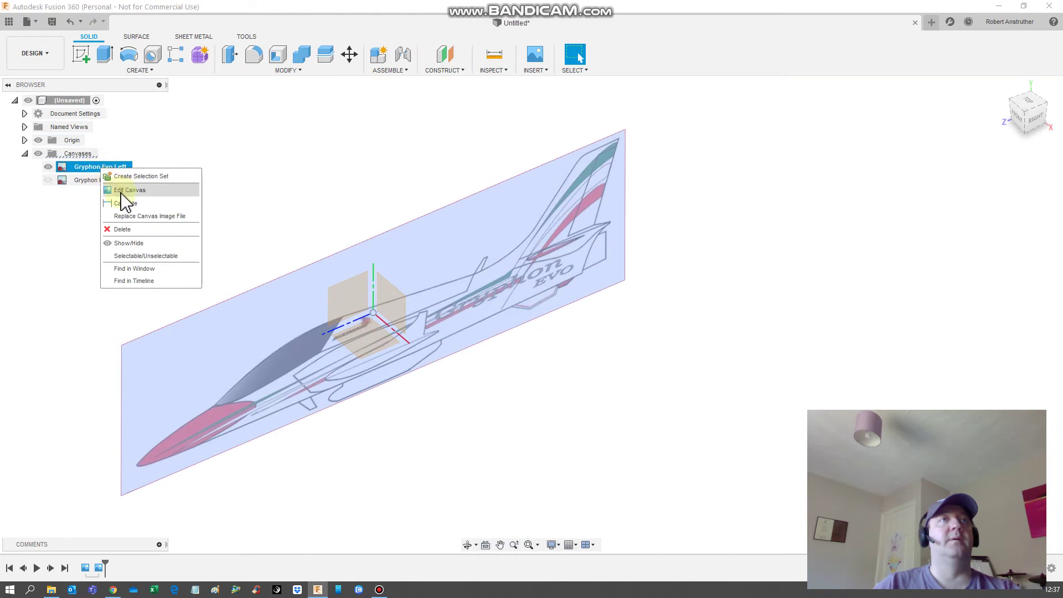
click(124, 198)
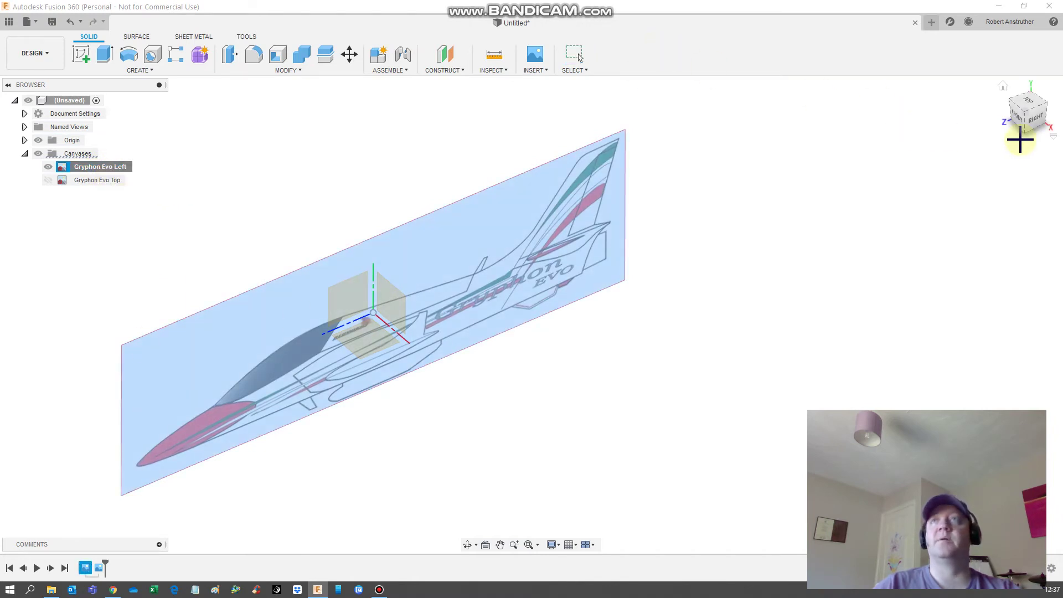
click(1034, 131)
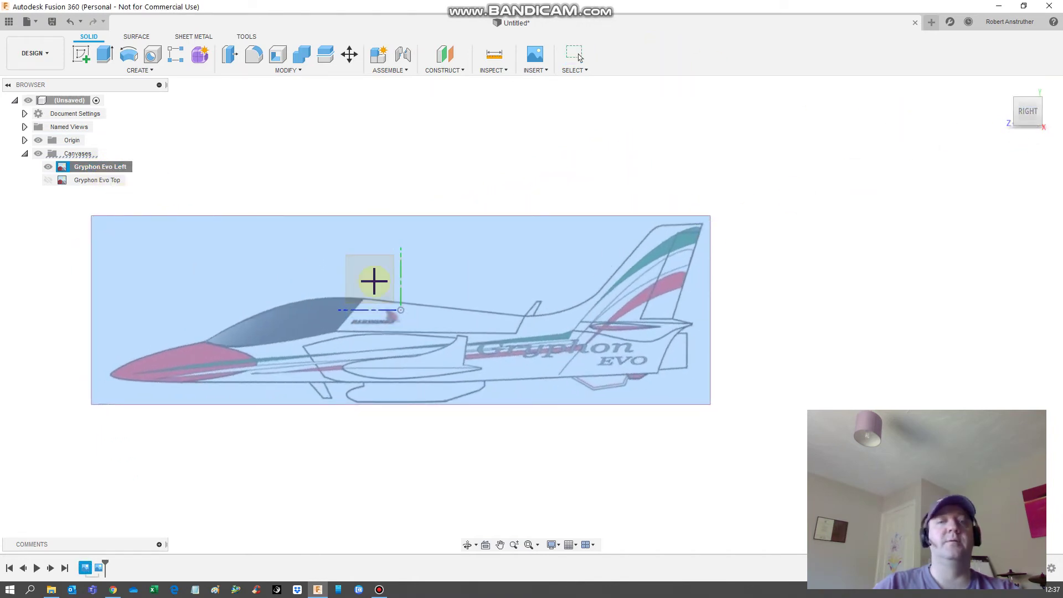
scroll(249, 277, up, 3)
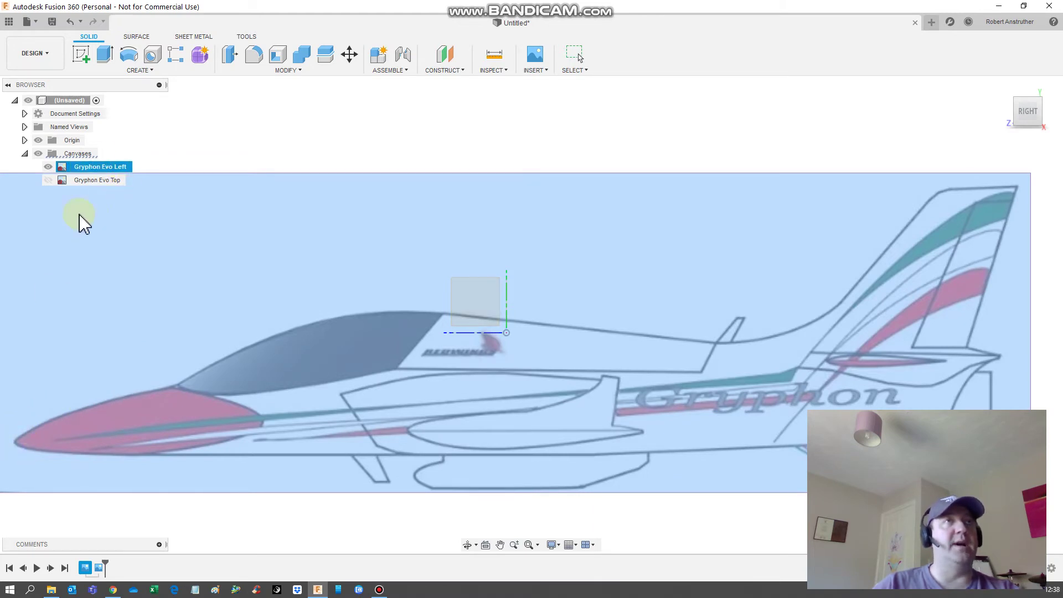
click(14, 443)
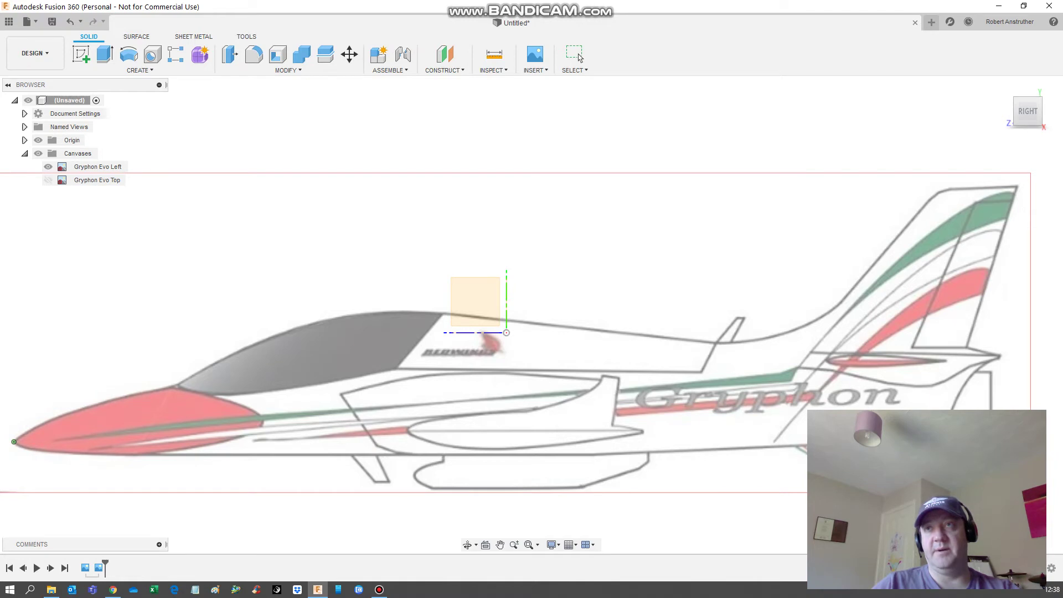
click(1039, 431)
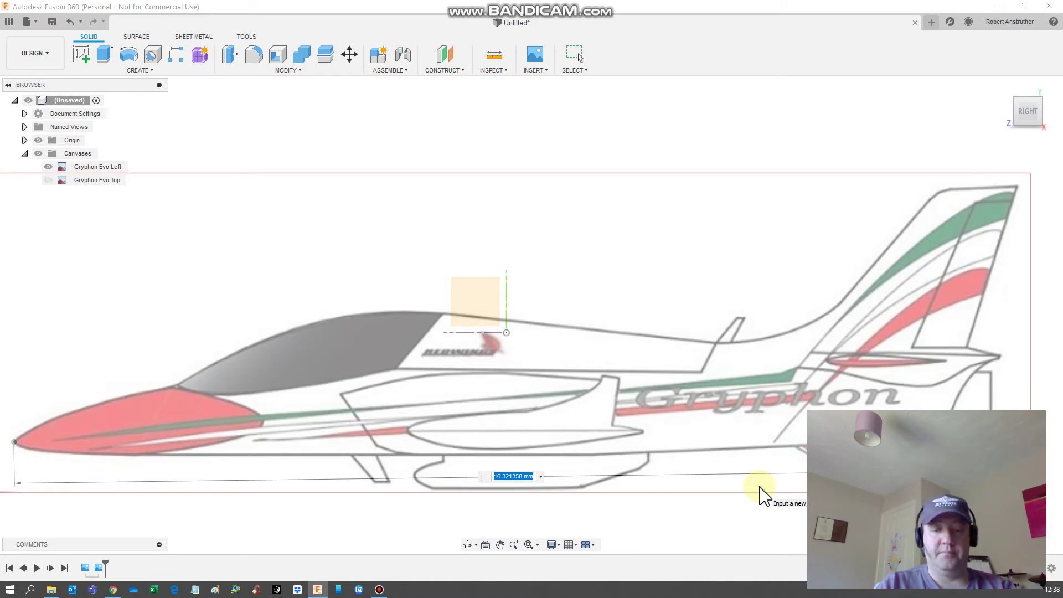
key(Return)
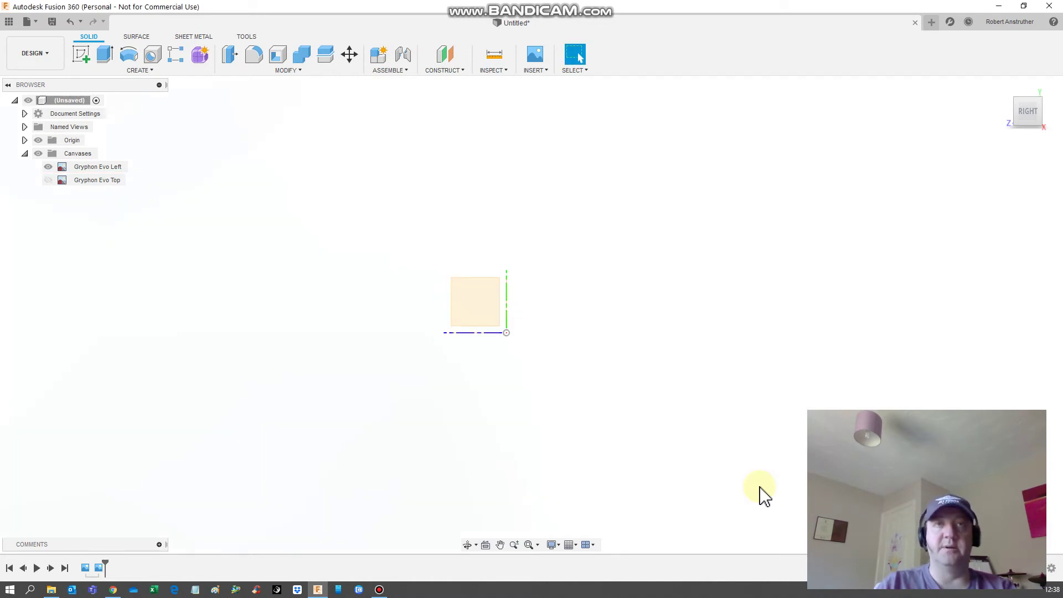
scroll(731, 461, down, 8)
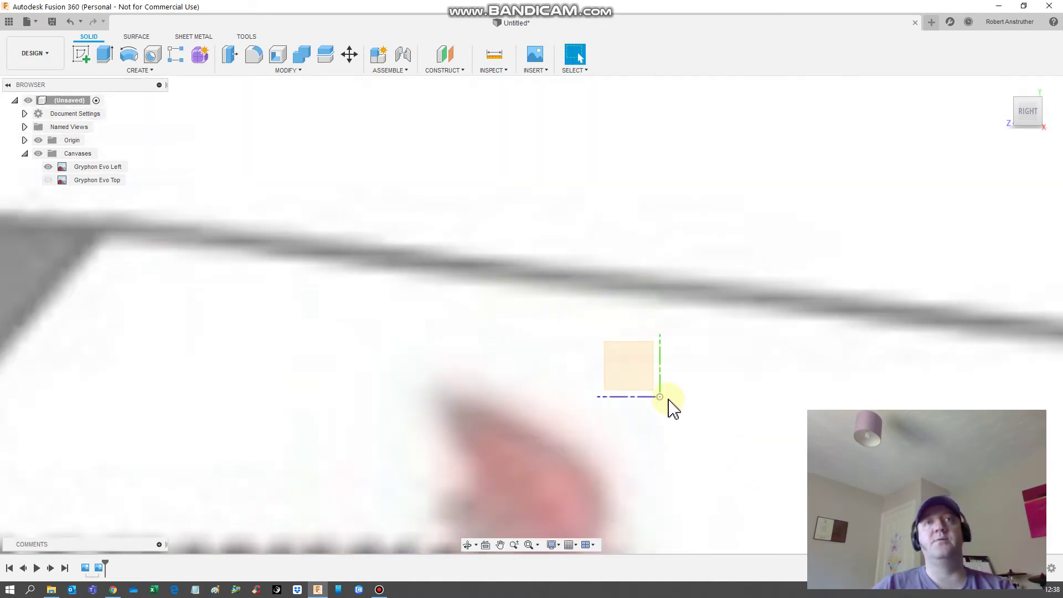
scroll(668, 400, down, 5)
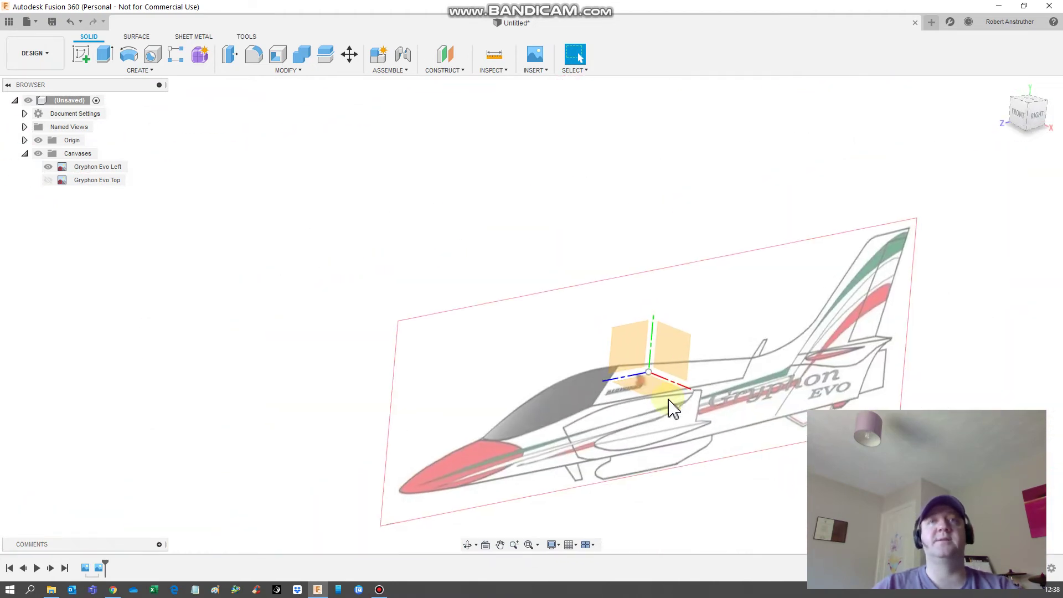
Step: Show the Gryphon Evo Top canvas alongside the side view and check its placement via Edit Canvas
click(49, 180)
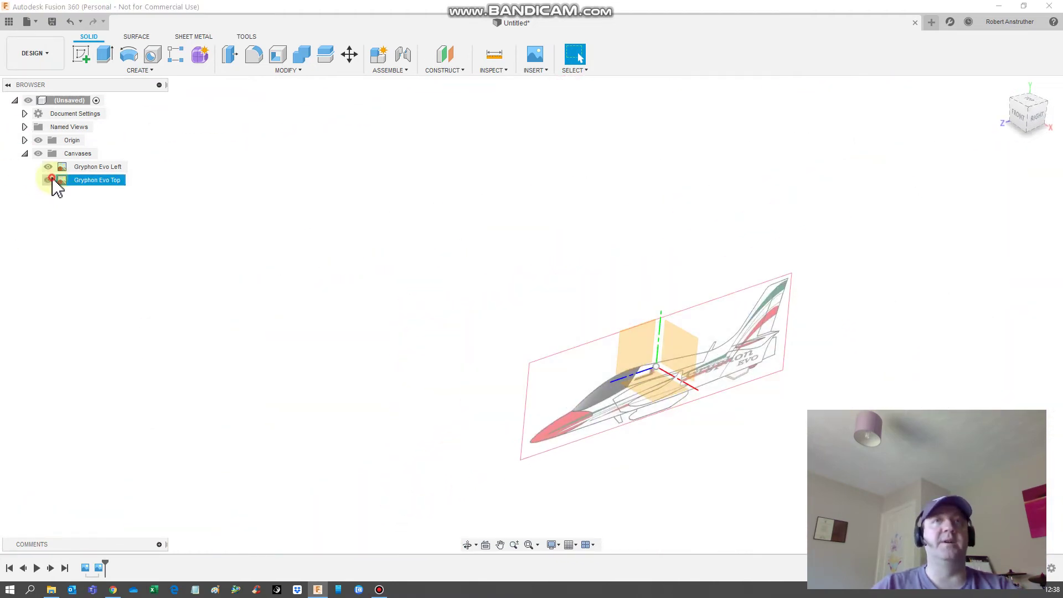
shift+middle_drag(550, 395, 609, 318)
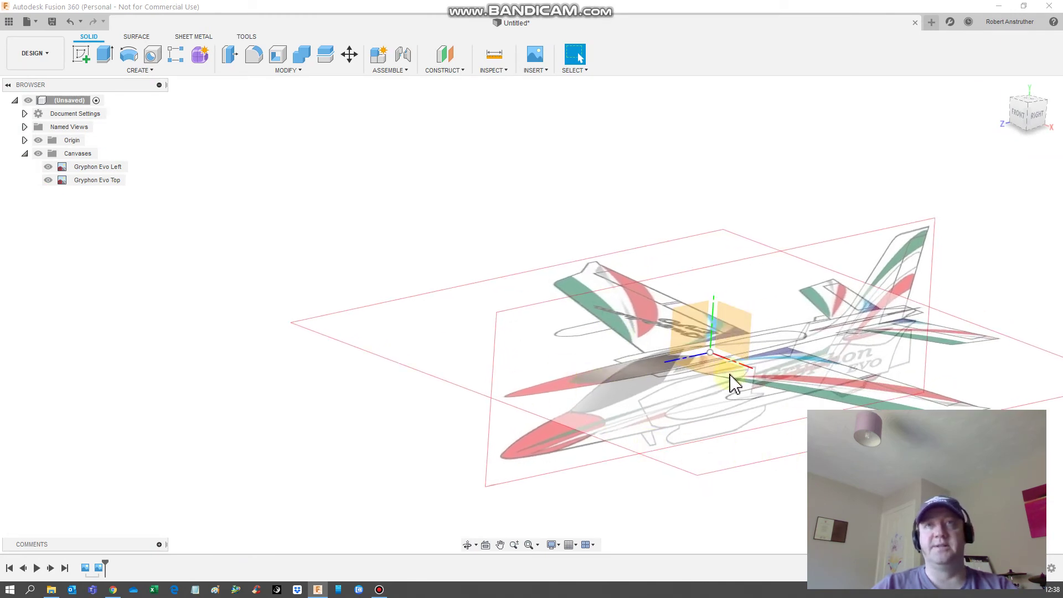
shift+middle_drag(711, 375, 558, 498)
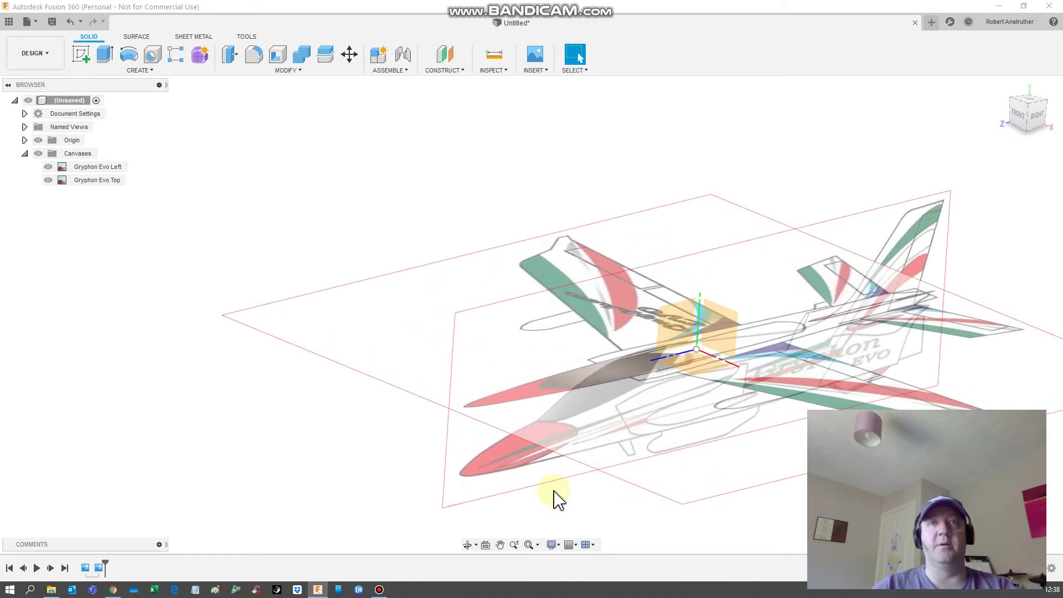
click(92, 182)
right_click(92, 182)
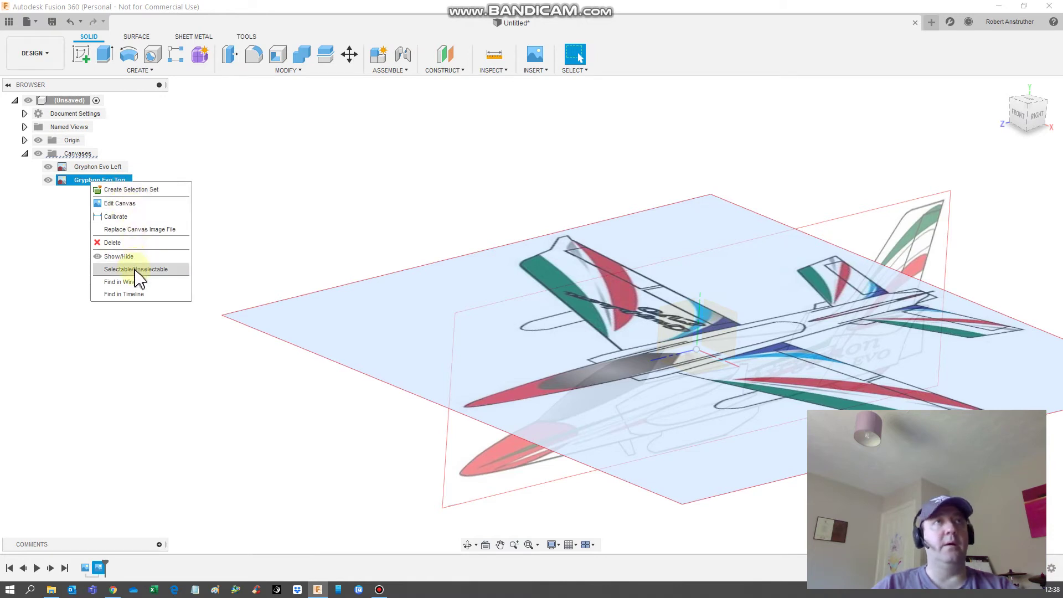
click(117, 203)
shift+middle_drag(565, 367, 615, 378)
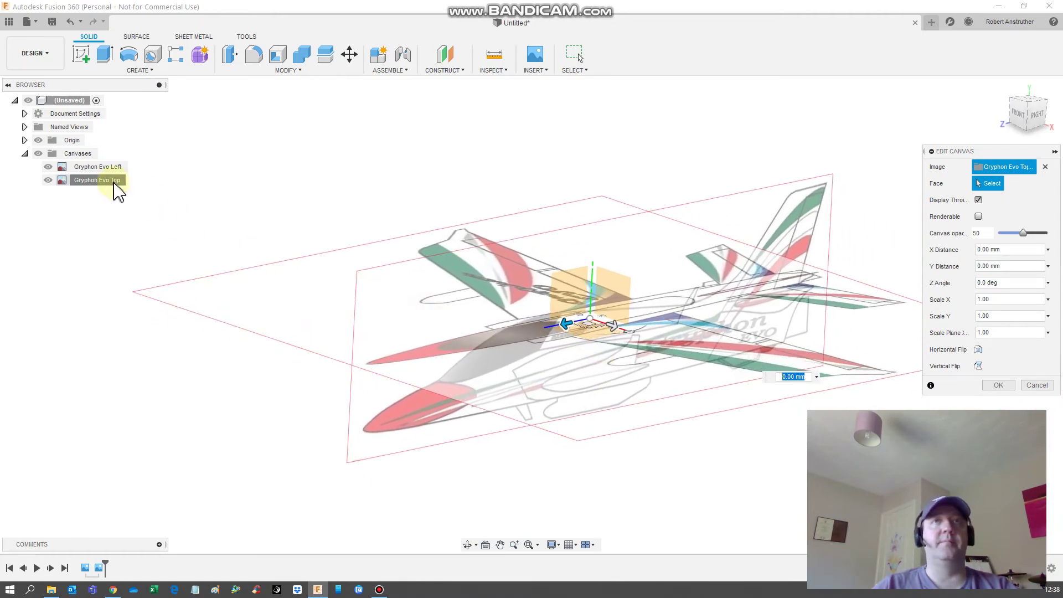
click(1037, 384)
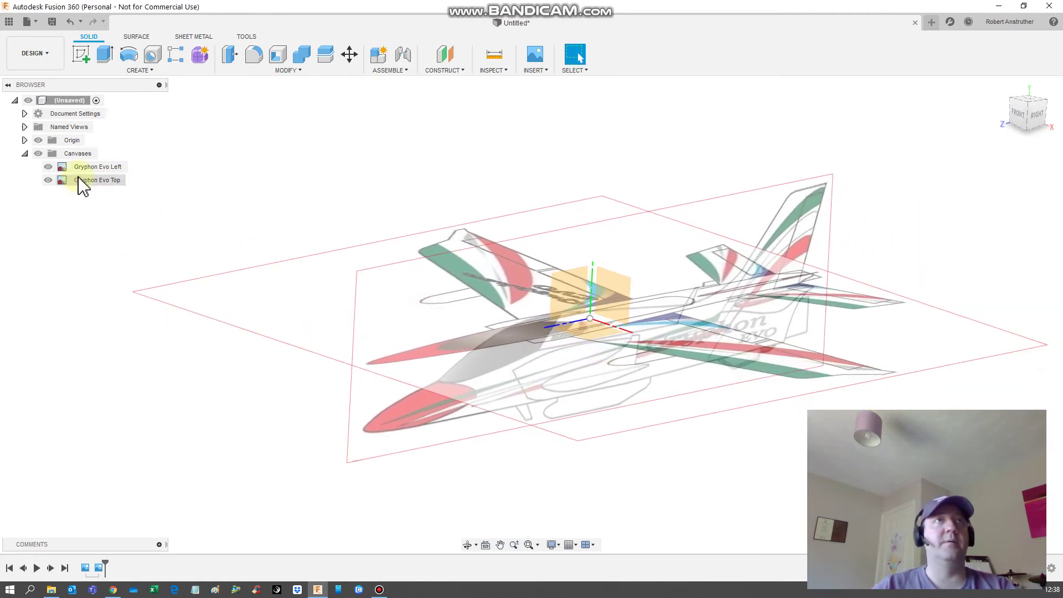
Step: Offset the Gryphon Evo Left canvas 225 mm along X to align its nose with the top view
right_click(111, 166)
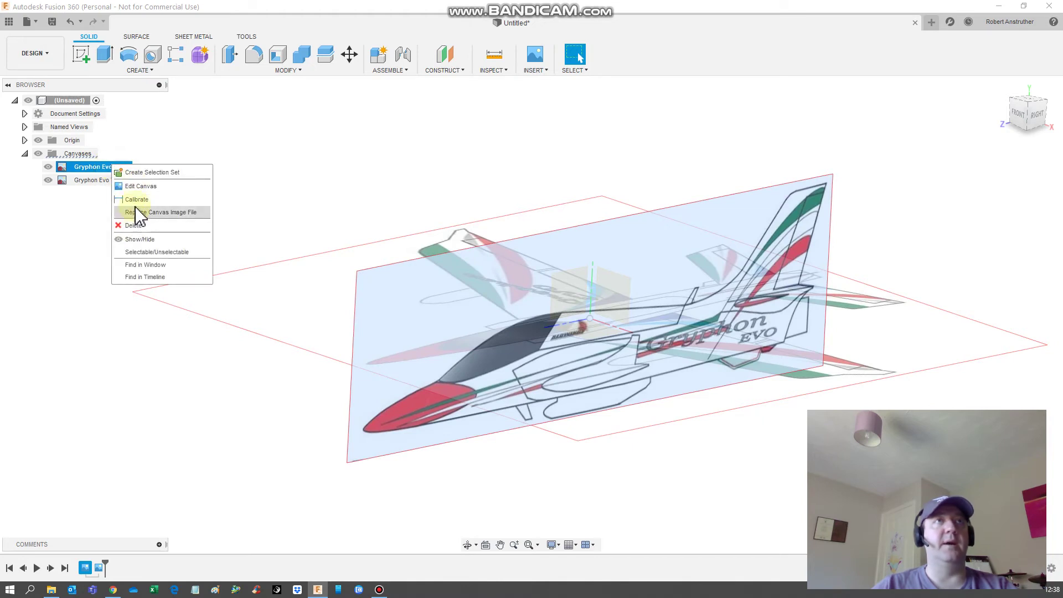
click(138, 186)
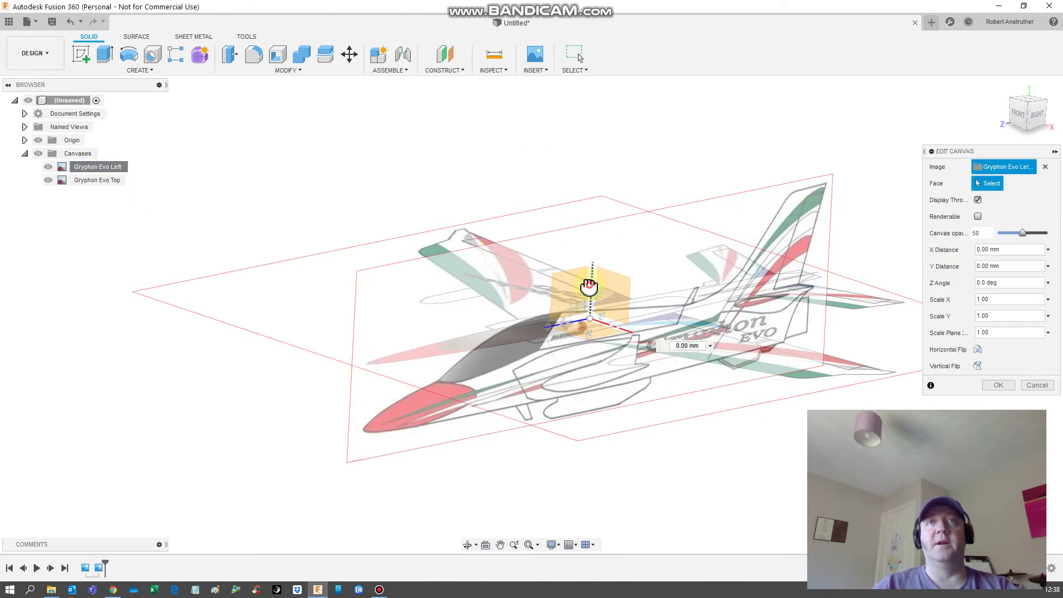
drag(588, 283, 588, 220)
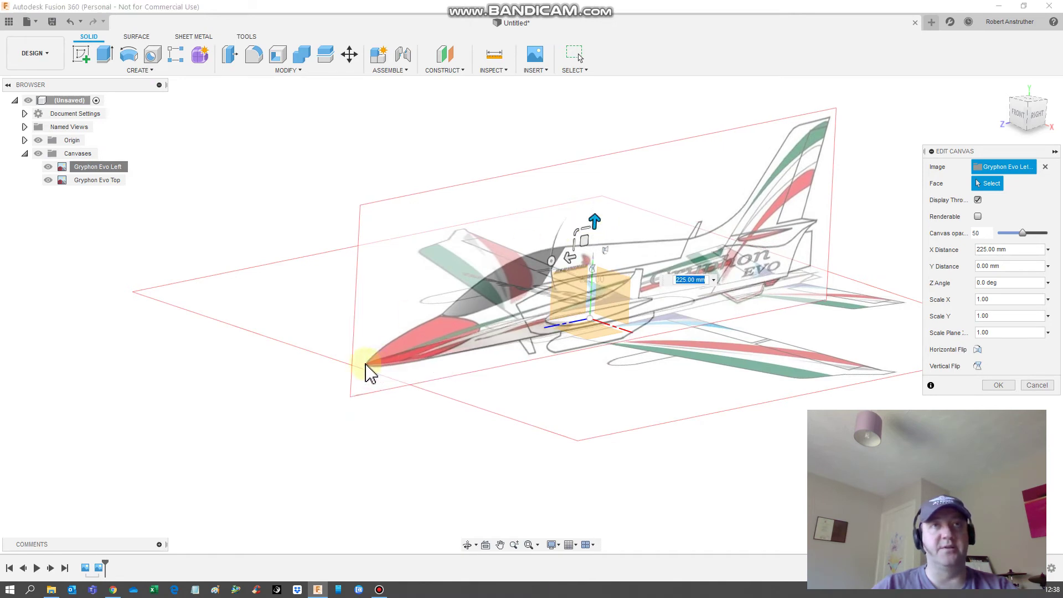
scroll(378, 367, up, 5)
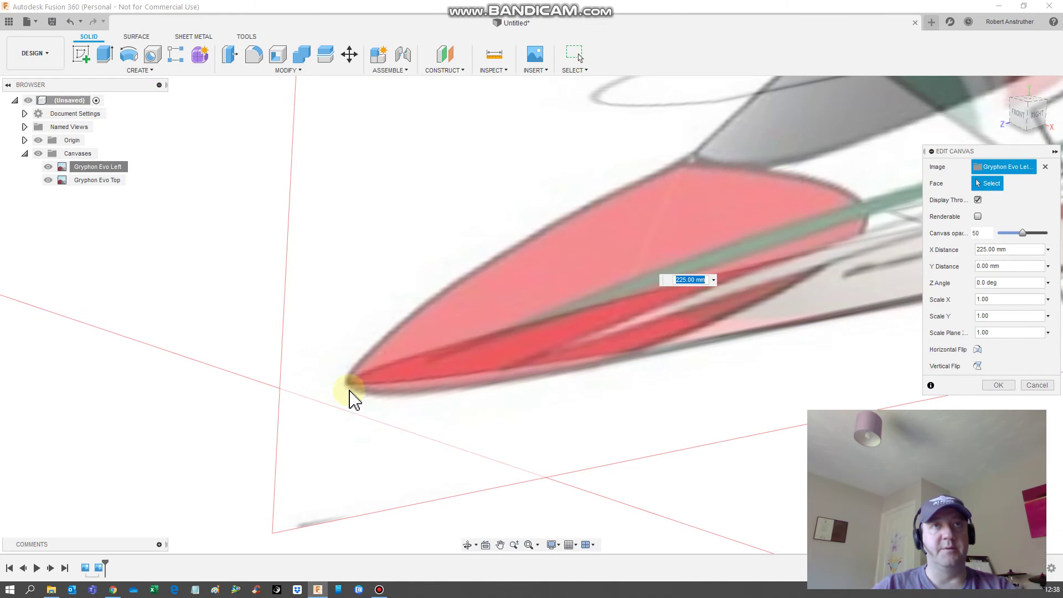
scroll(350, 392, down, 5)
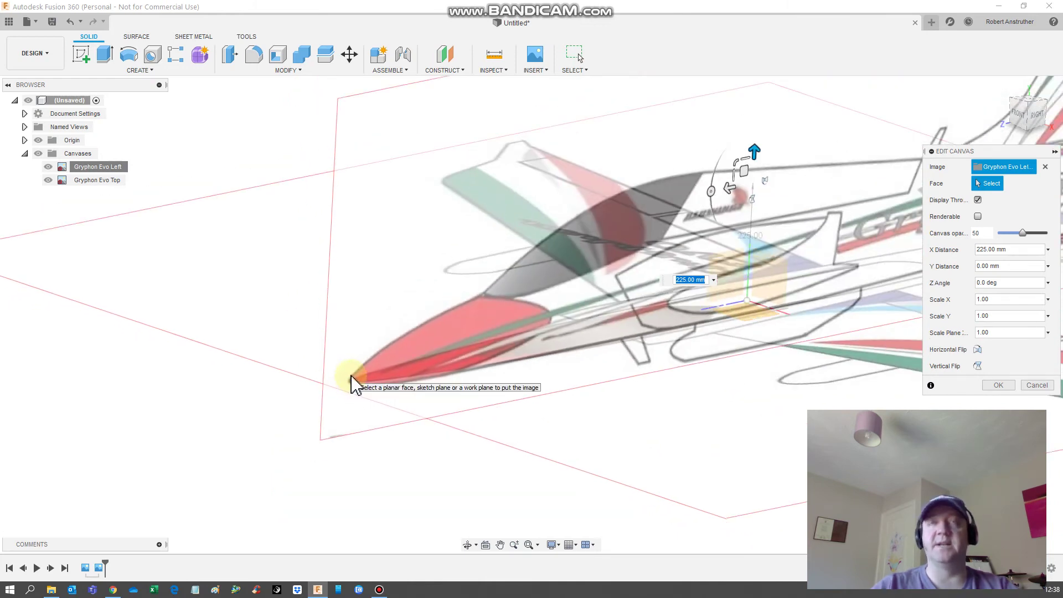
key(Return)
scroll(797, 332, down, 4)
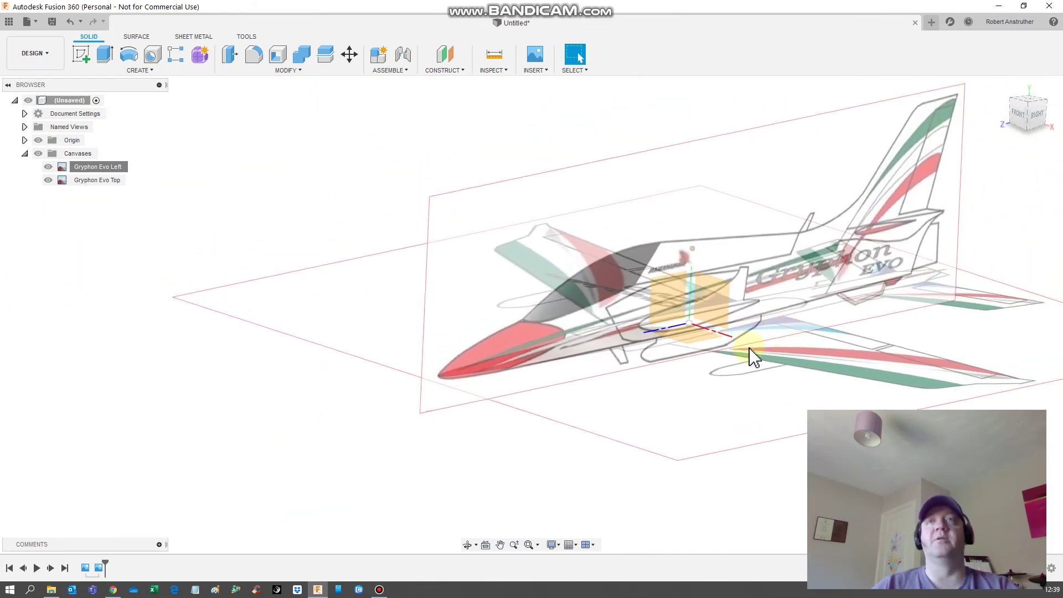
shift+middle_drag(752, 357, 531, 335)
Step: Save the design as 'Canvas Template' in Composite Building - RC Models and show the Data Panel
scroll(534, 343, up, 5)
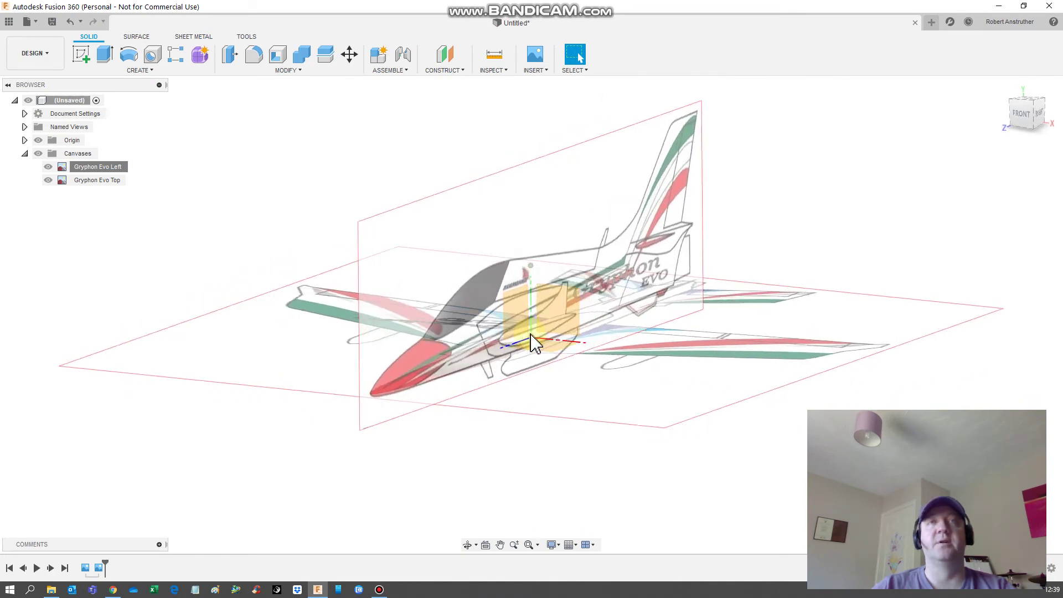
scroll(534, 343, down, 1)
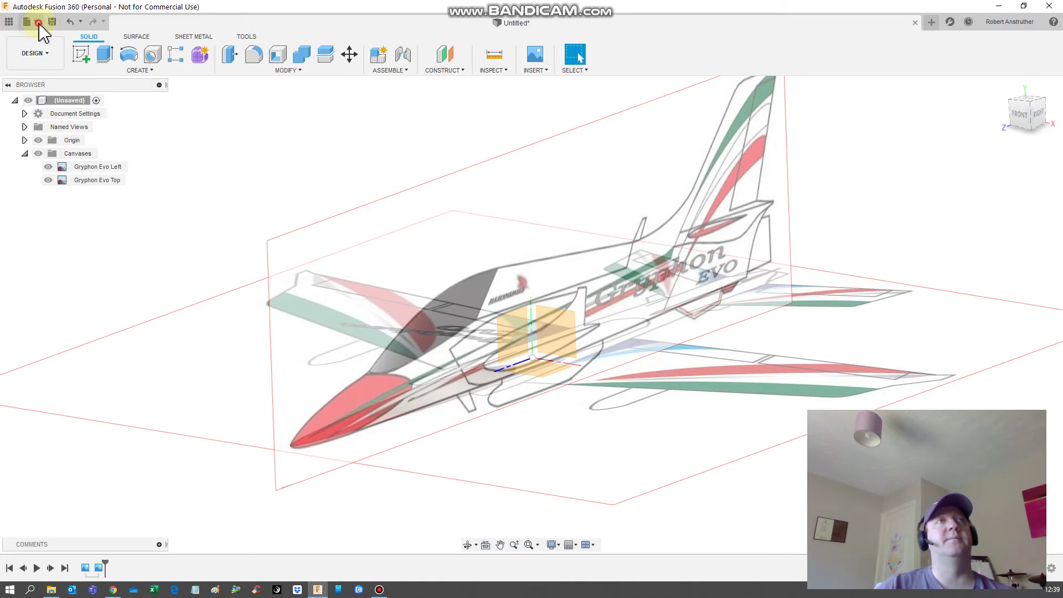
click(39, 23)
click(62, 121)
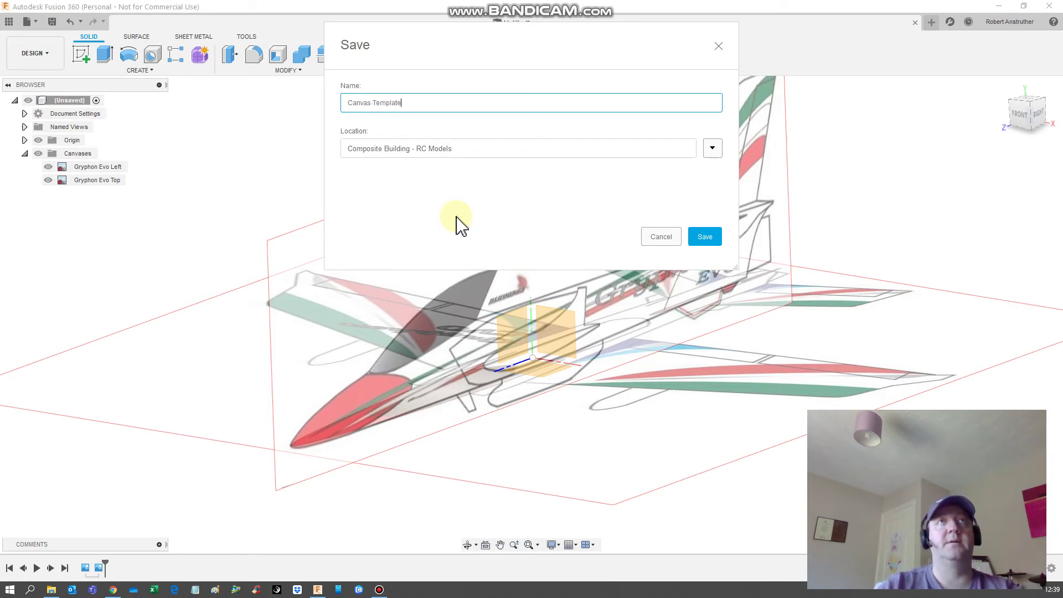
click(713, 238)
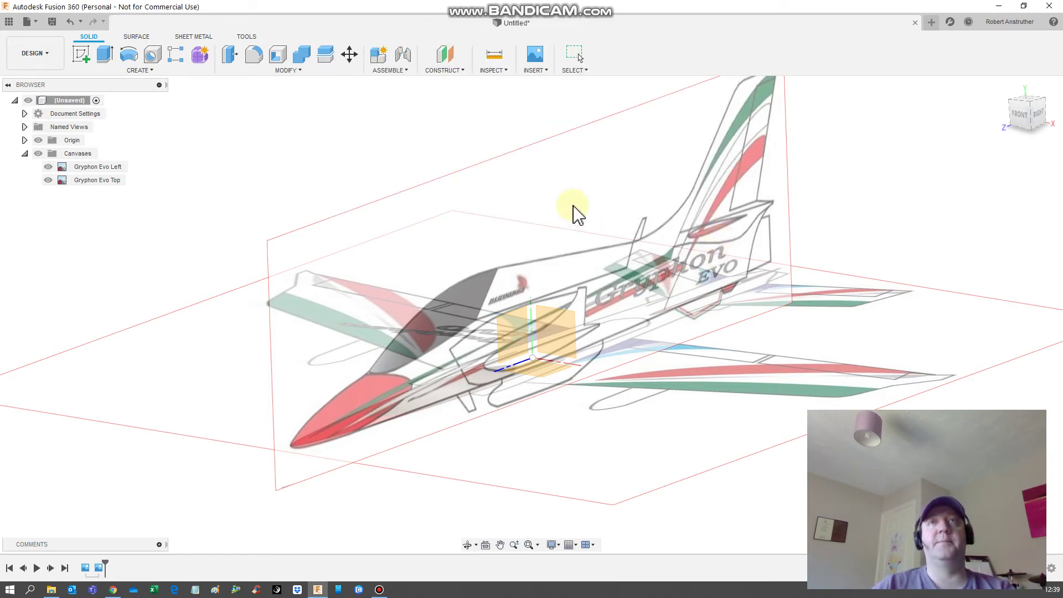
click(9, 22)
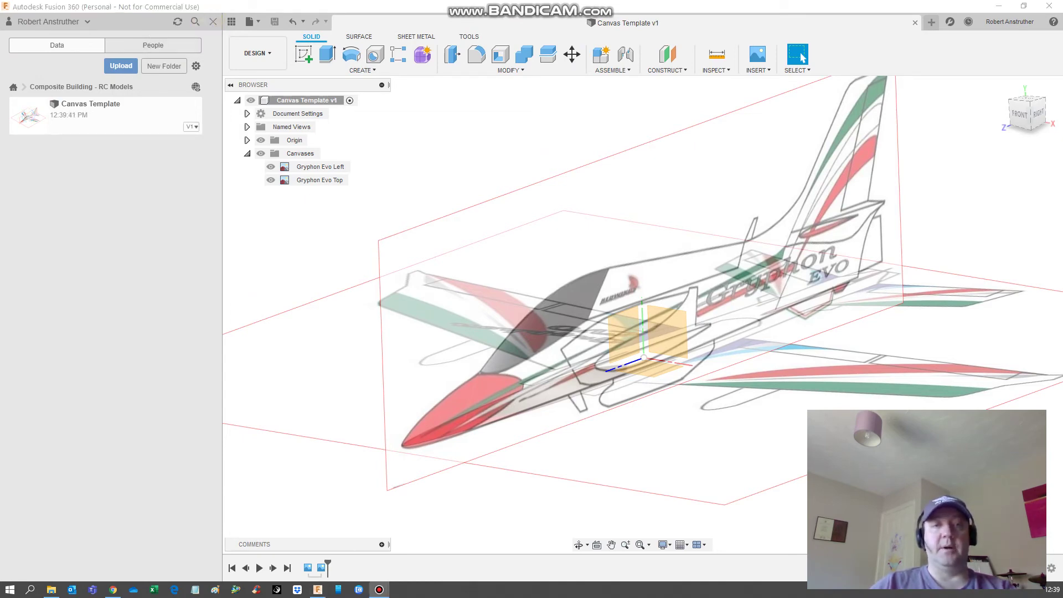
Step: Maximize the GrabCAD window and search the community library for 'servo'
click(113, 589)
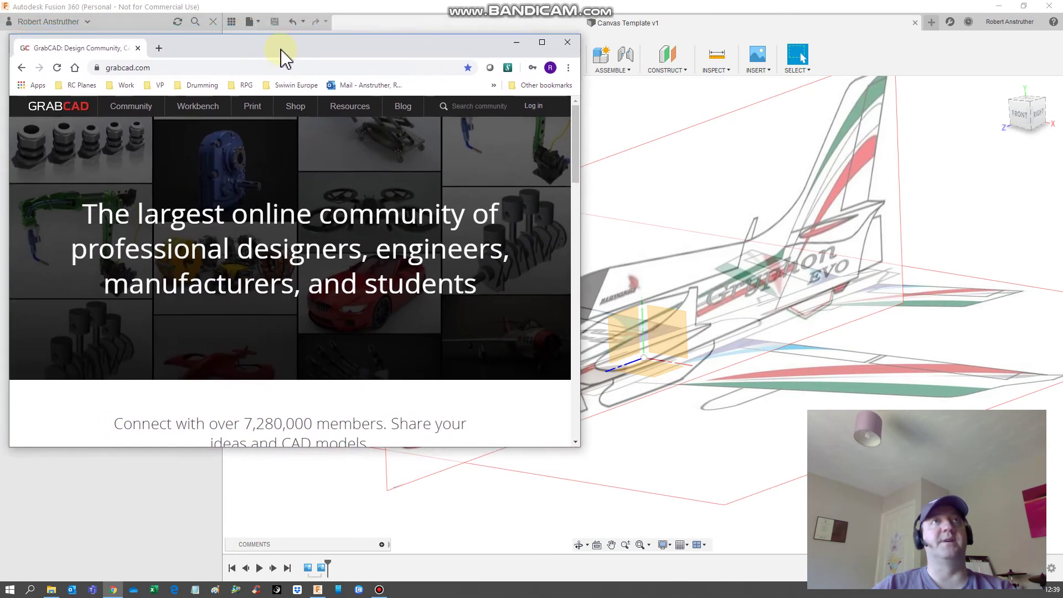
double_click(280, 49)
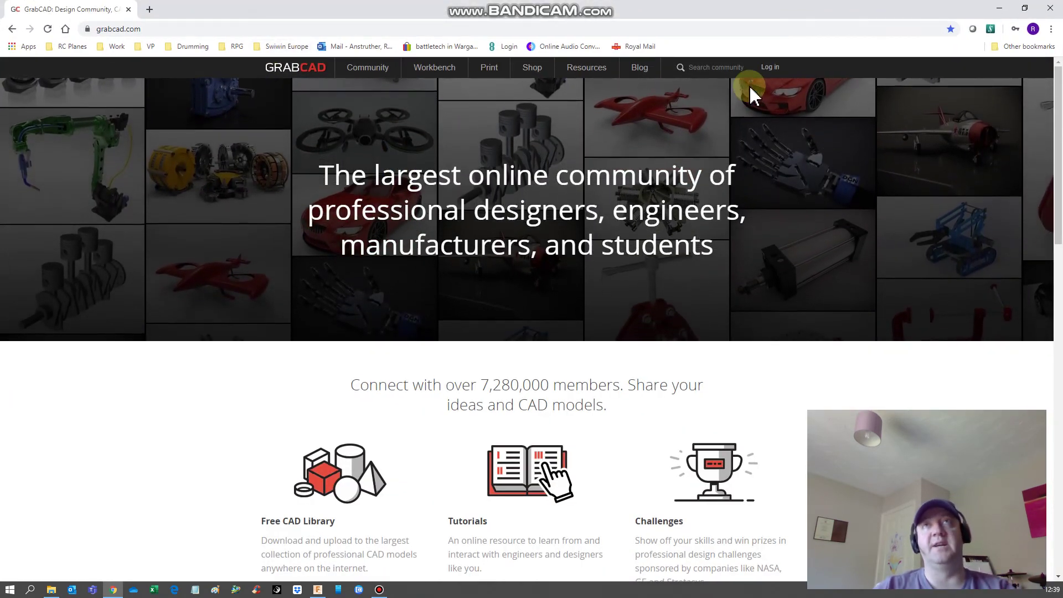
click(707, 67)
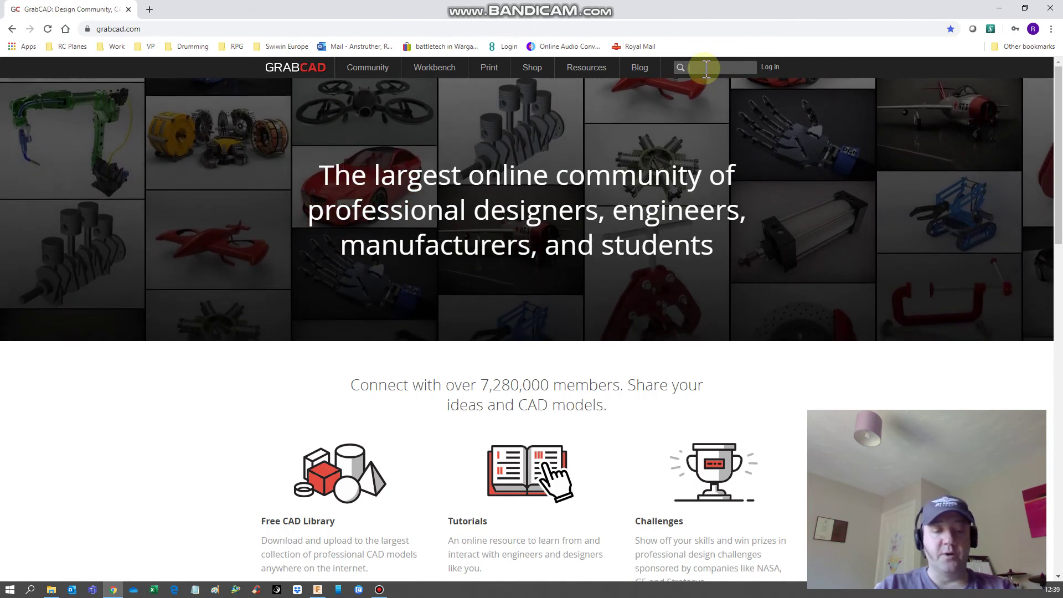
text(servo)
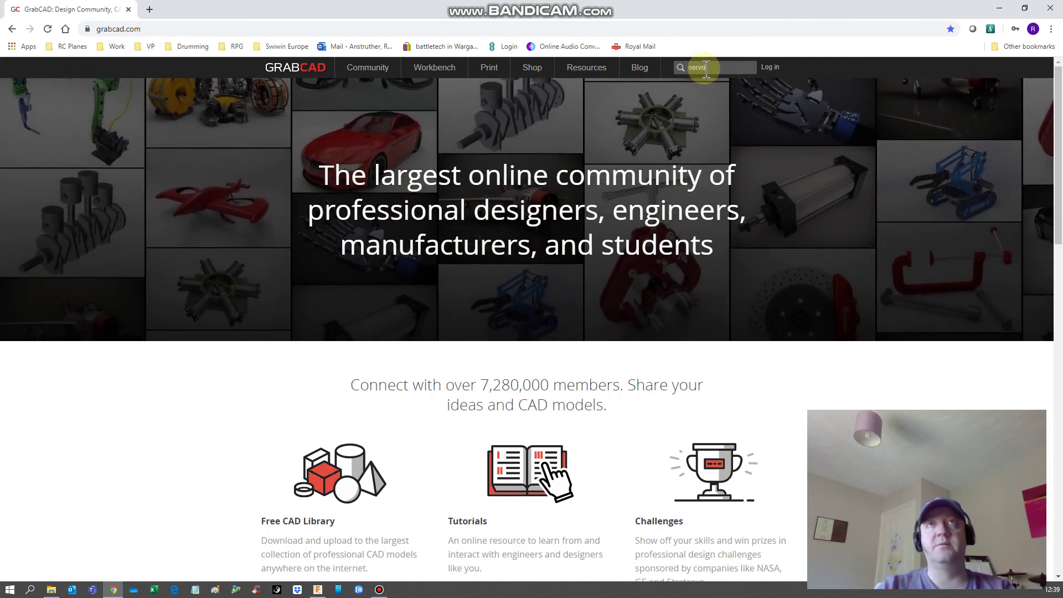
key(Return)
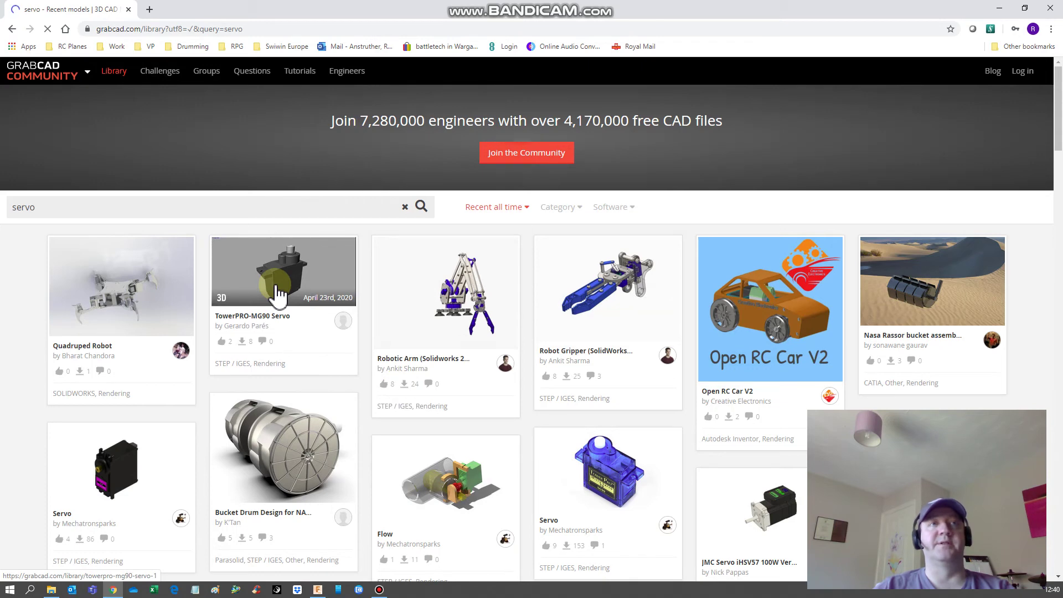
Step: Scroll down through the servo, robotic arm and gripper model cards, then back up
scroll(279, 292, down, 2)
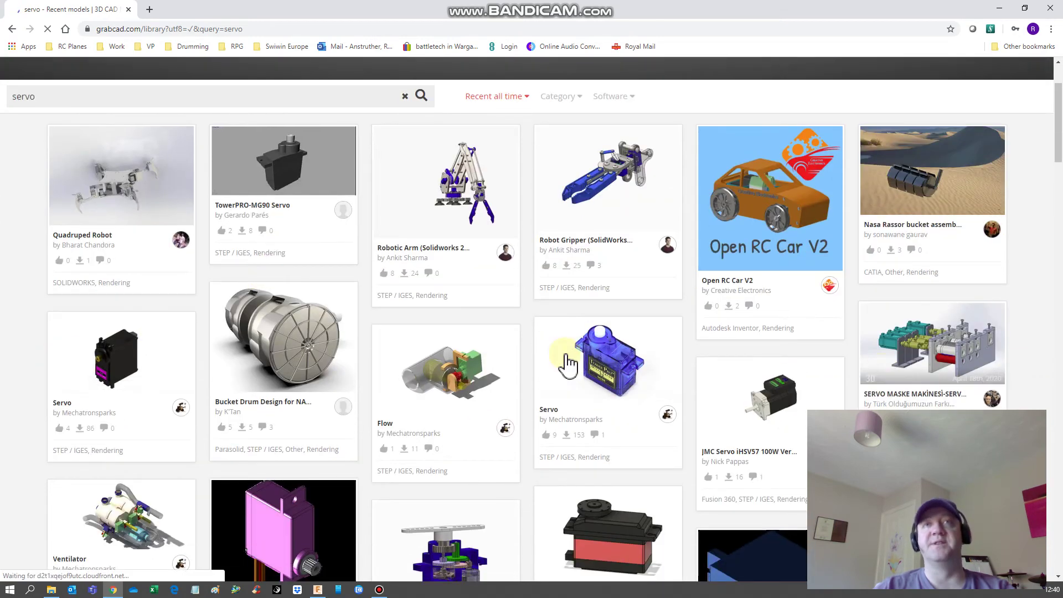
scroll(547, 363, down, 1)
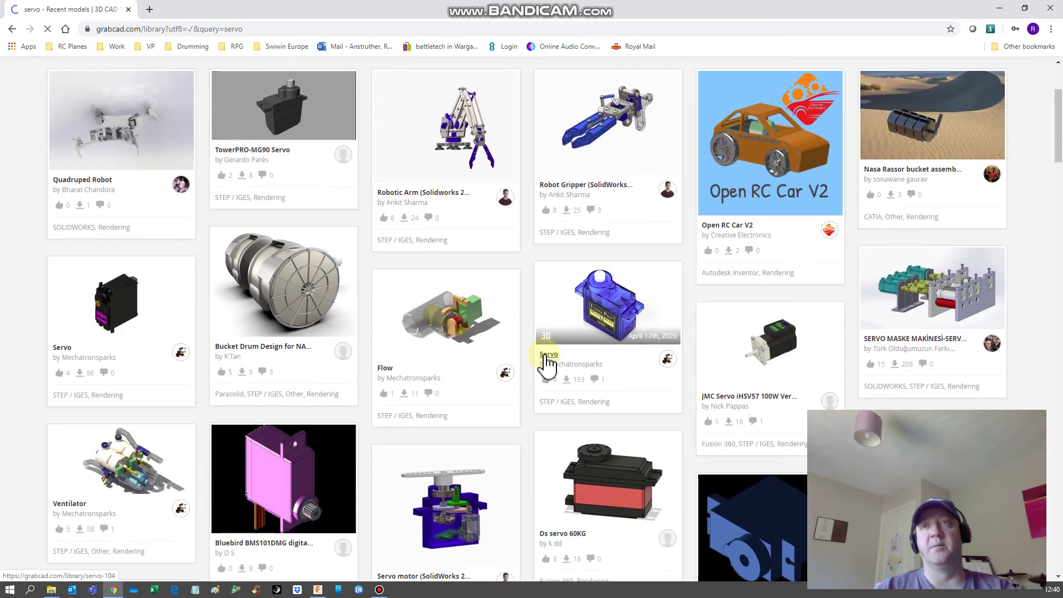
scroll(540, 358, down, 1)
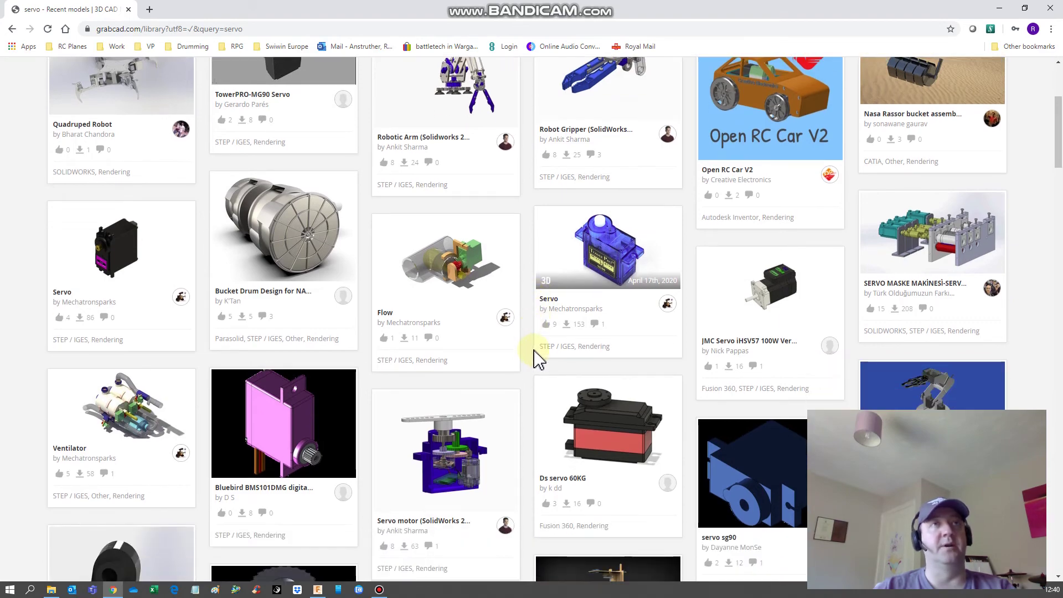
scroll(540, 360, down, 5)
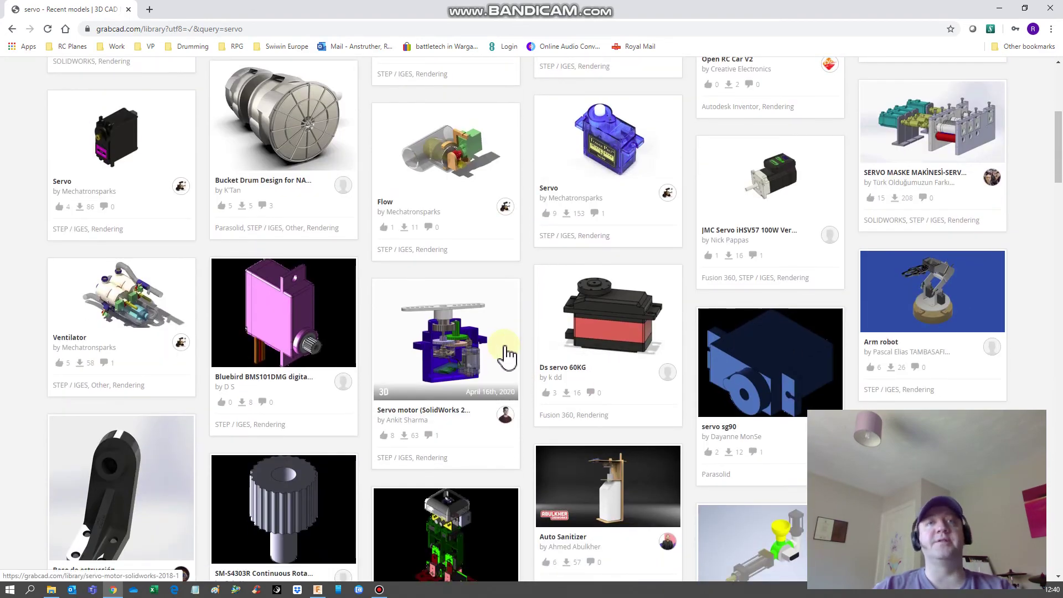
scroll(505, 355, down, 11)
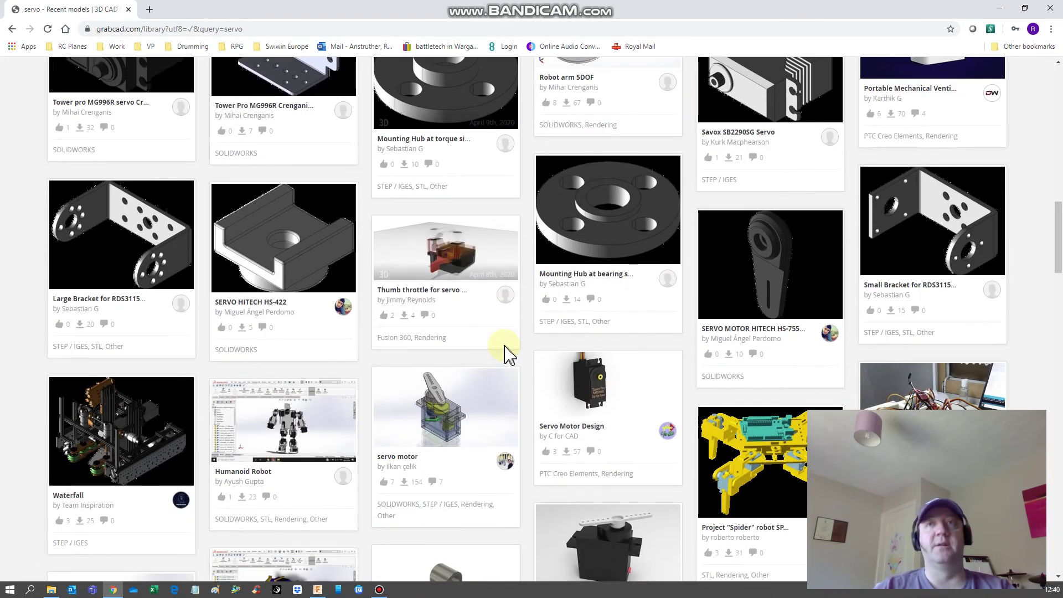
scroll(507, 354, down, 3)
scroll(505, 354, down, 1)
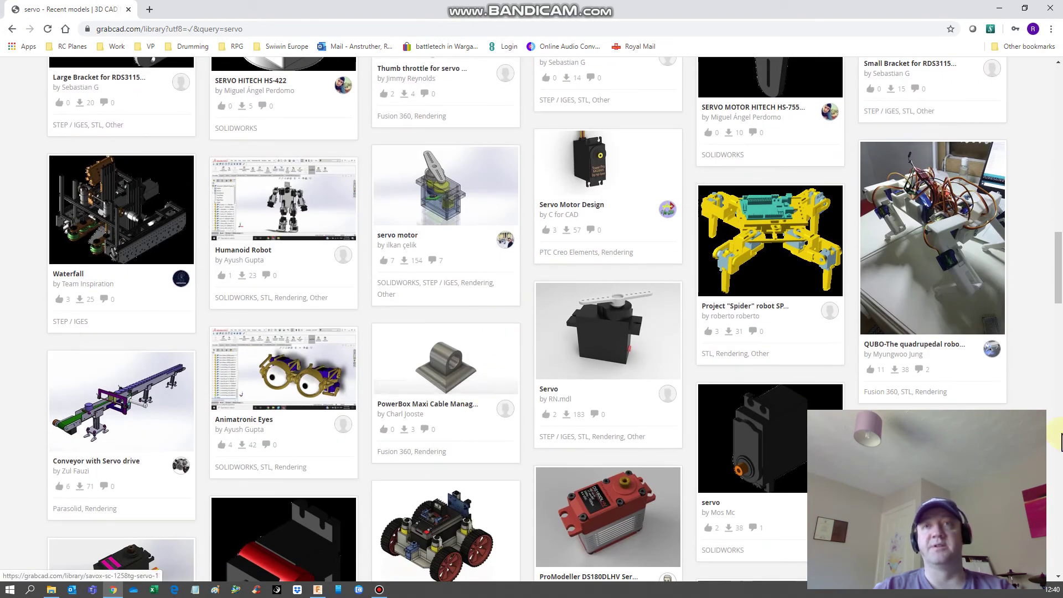
scroll(486, 408, down, 2)
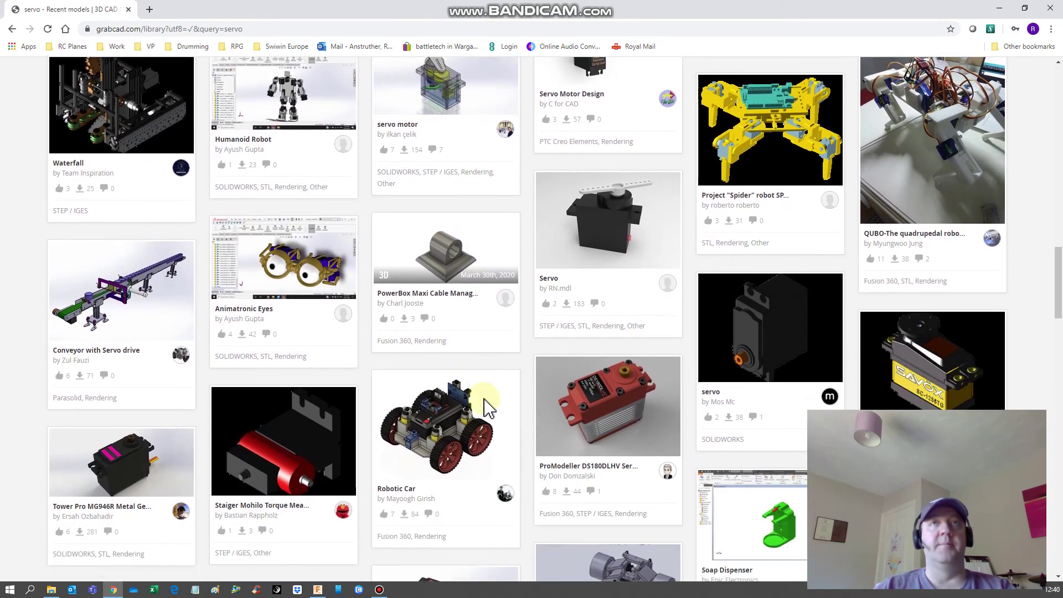
scroll(486, 408, down, 2)
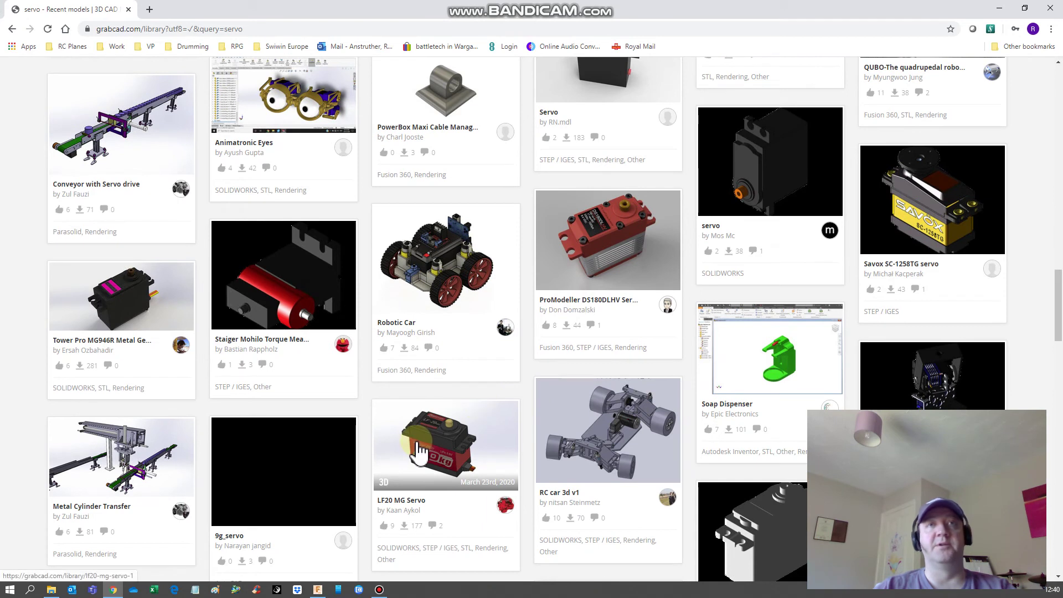
scroll(418, 451, down, 2)
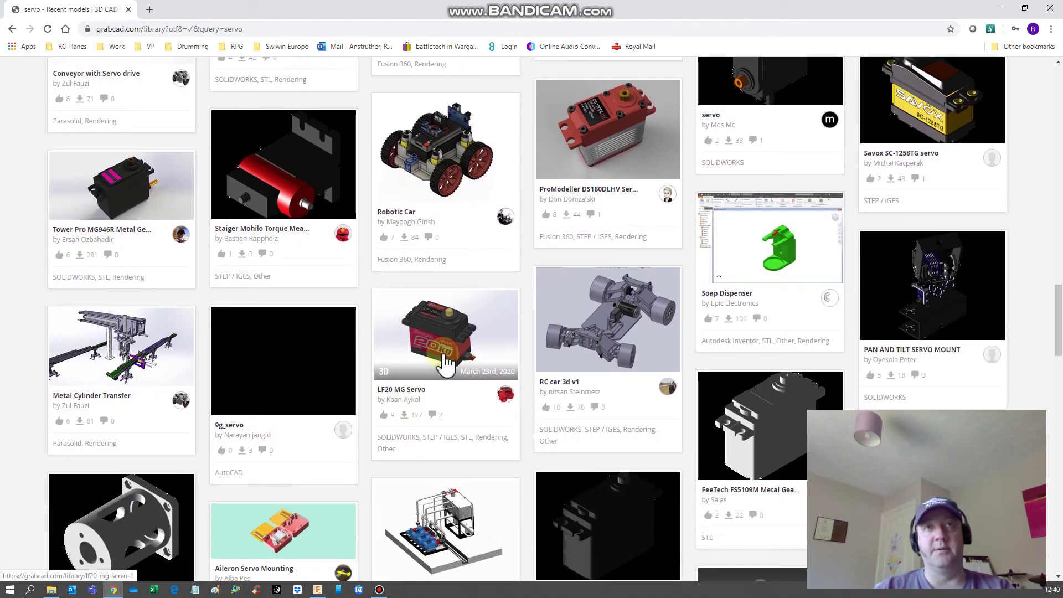
scroll(445, 363, down, 5)
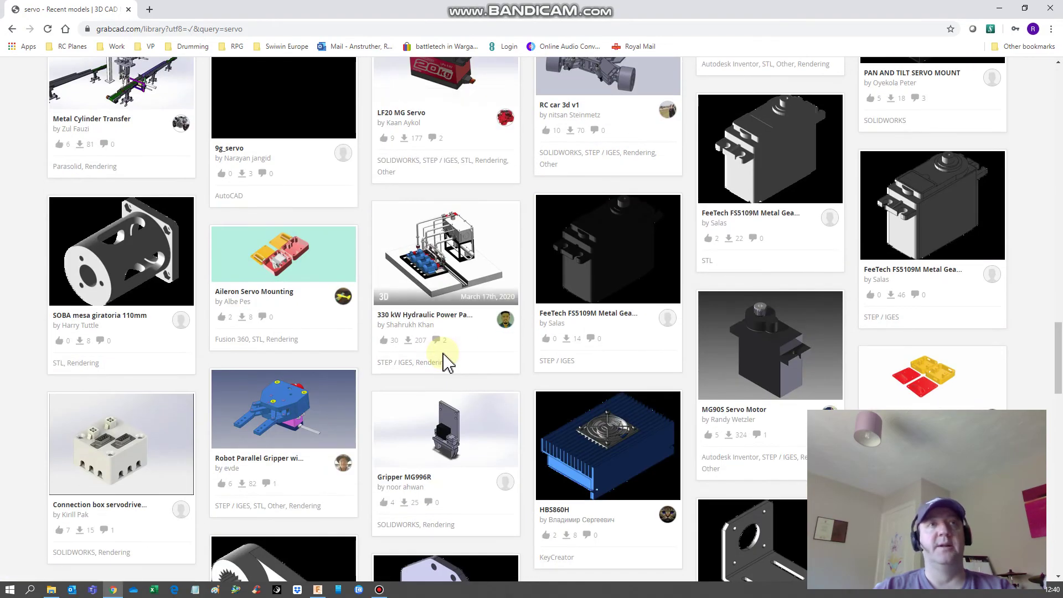
scroll(446, 362, up, 20)
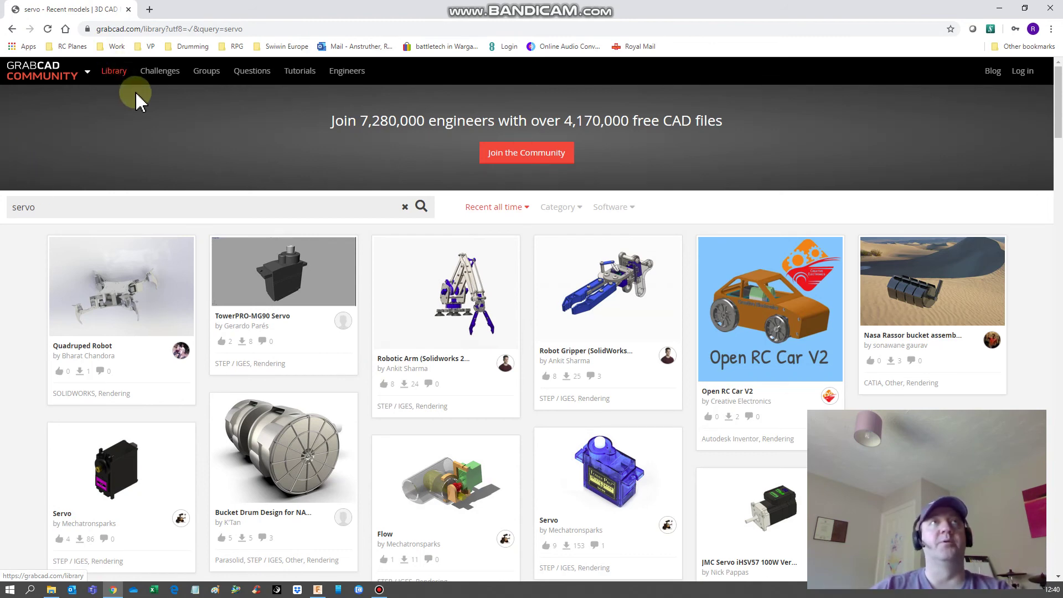
Step: Close Chrome and open the downloaded reacteur S120-GrabCAD STEP file from this computer in Fusion 360
click(1056, 10)
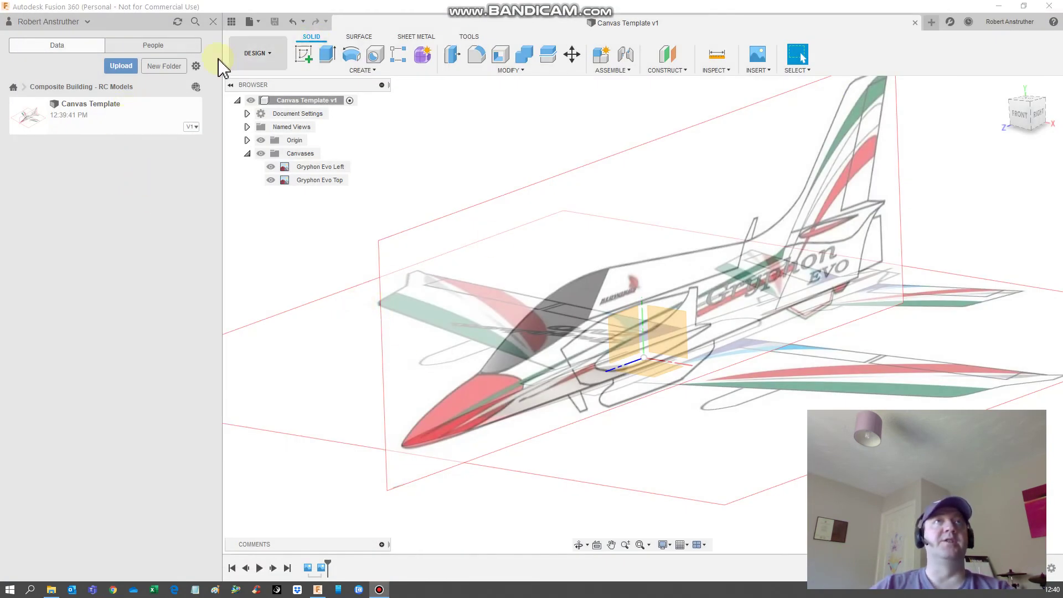
click(250, 23)
click(276, 88)
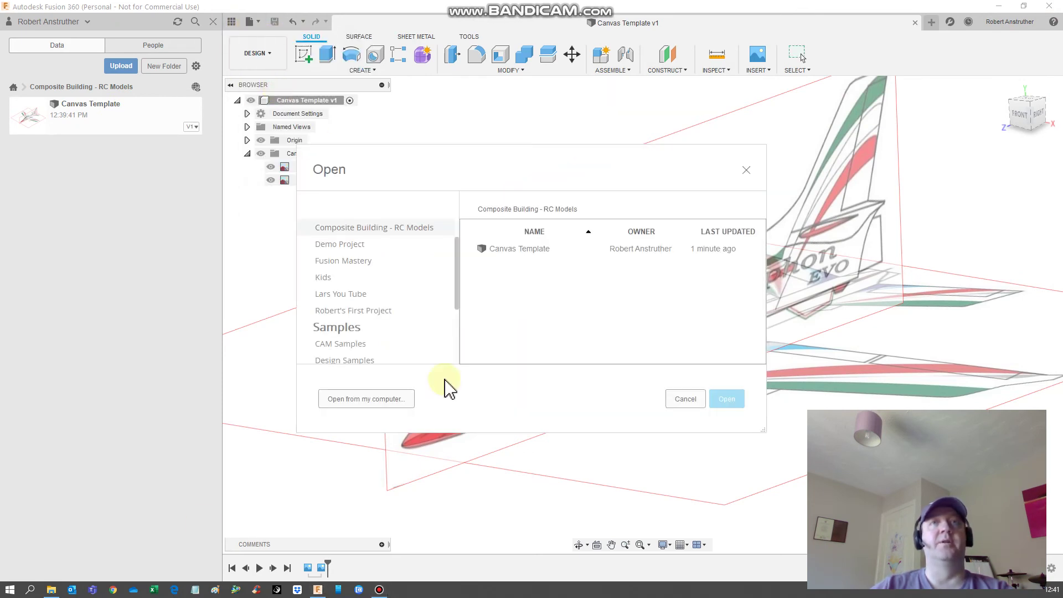
click(396, 399)
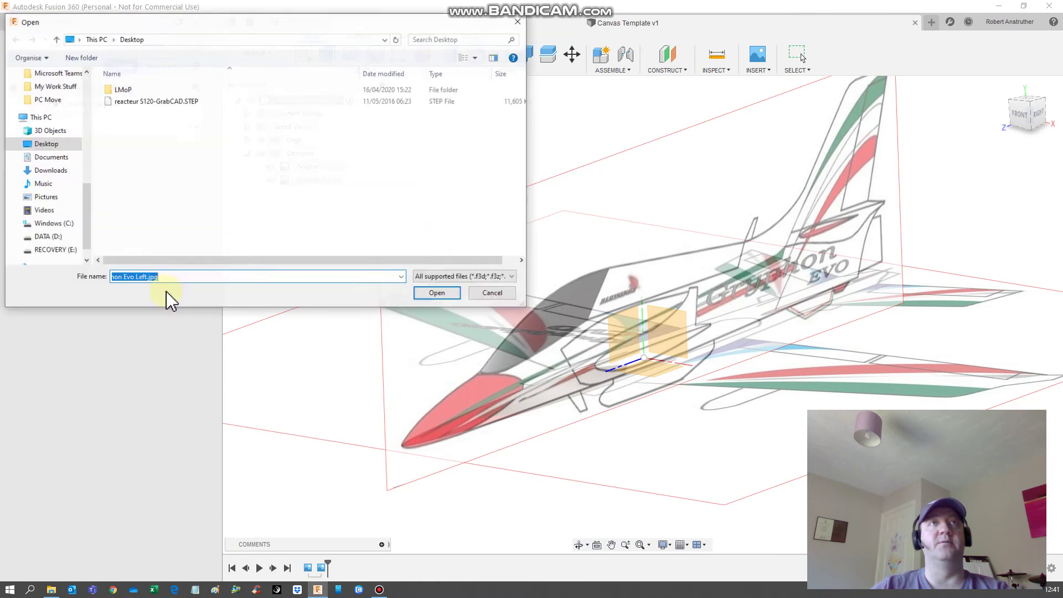
click(158, 102)
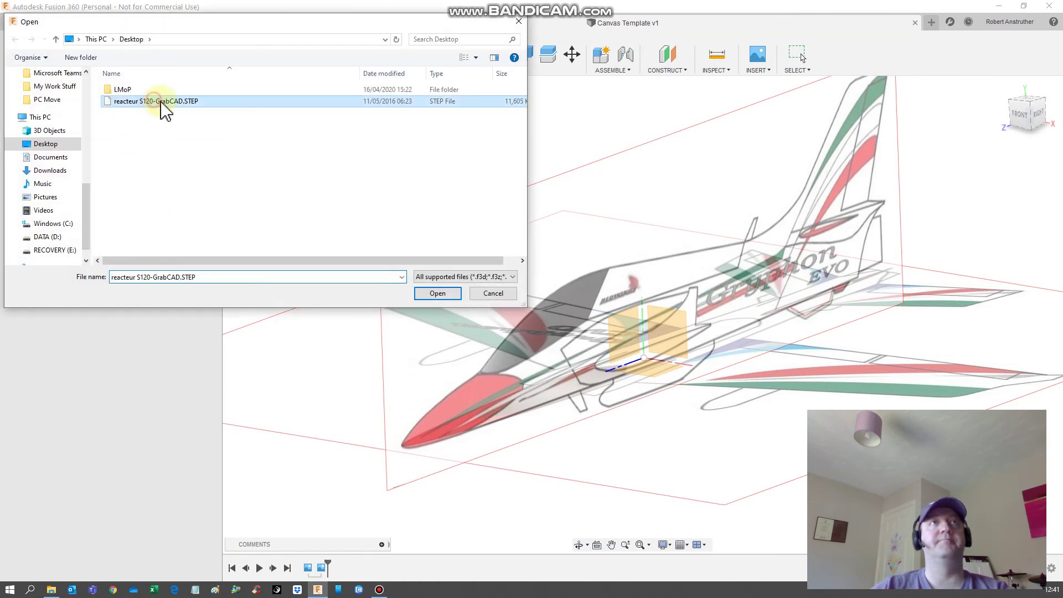
click(427, 295)
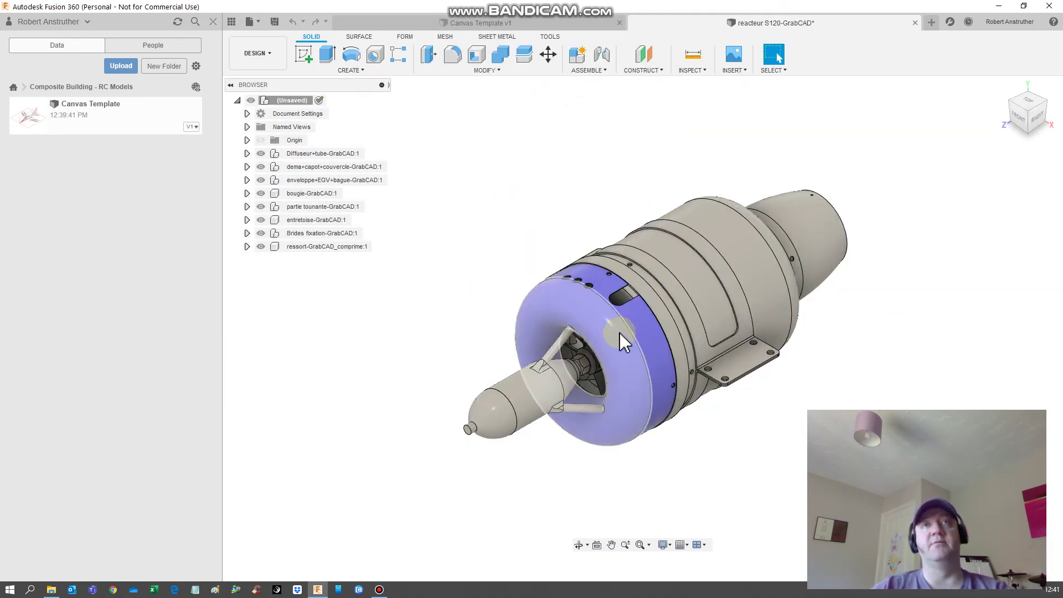
Step: Save the engine as reacteur S120-GrabCAD and close its tab to return to Canvas Template
click(250, 21)
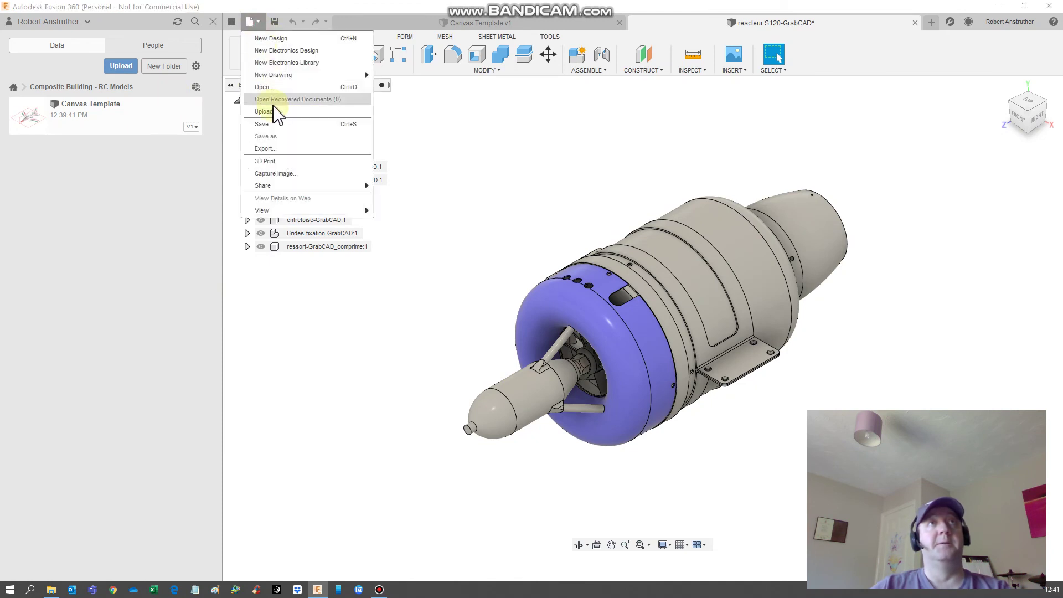
click(275, 122)
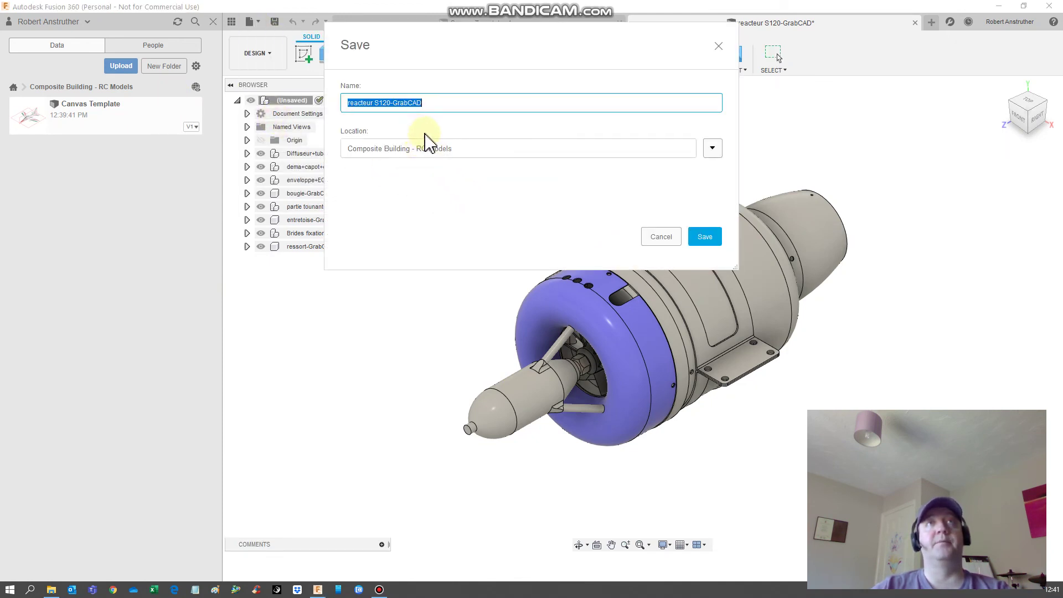
click(702, 238)
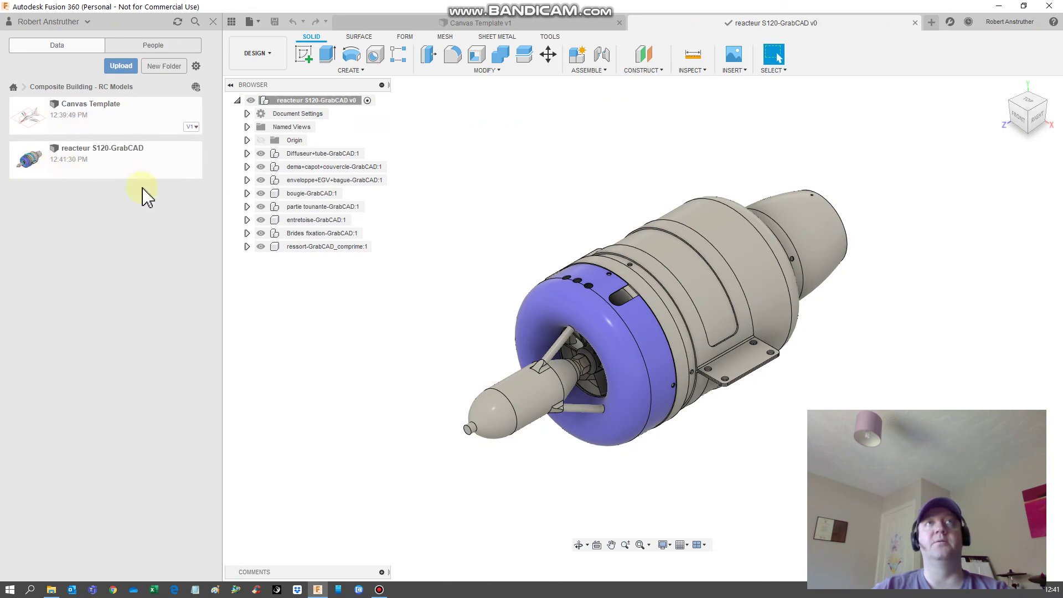
click(916, 23)
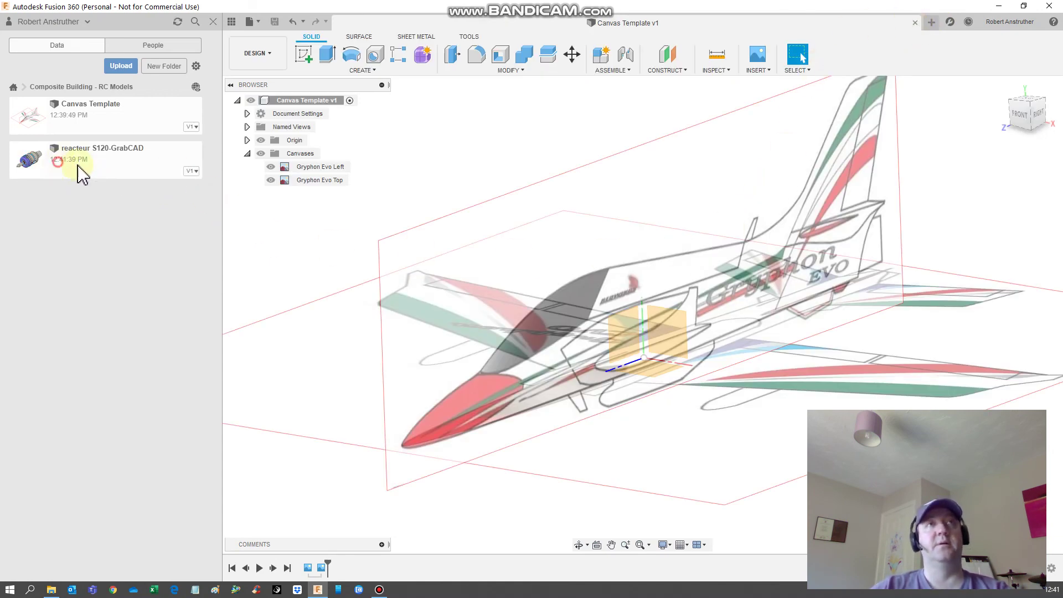
Step: Insert the reacteur S120-GrabCAD engine from the Data panel and accept its position in Move/Copy
drag(79, 174, 551, 307)
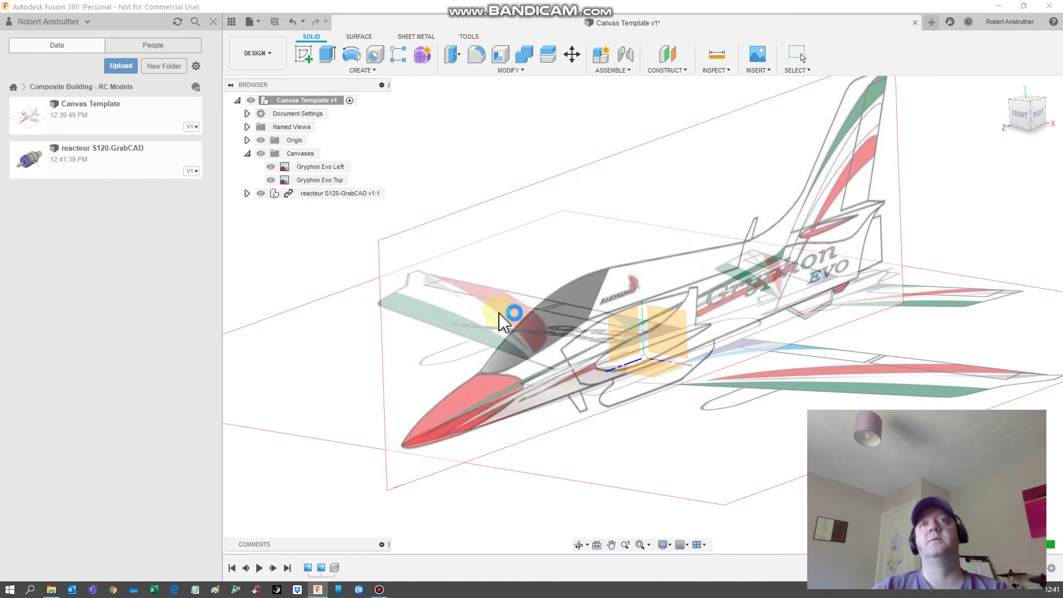
scroll(499, 321, up, 5)
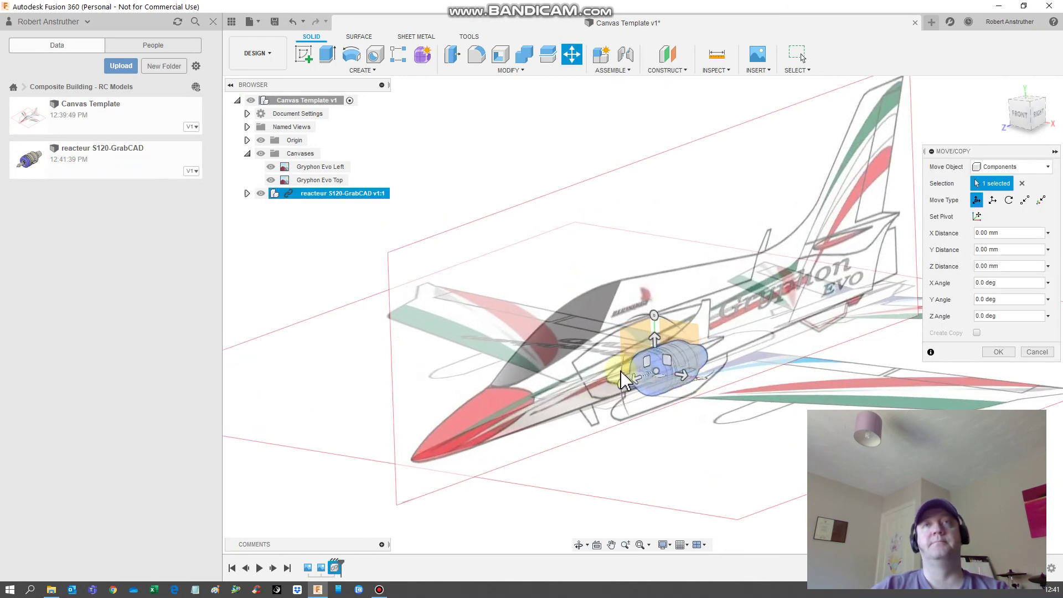
middle_drag(522, 346, 373, 298)
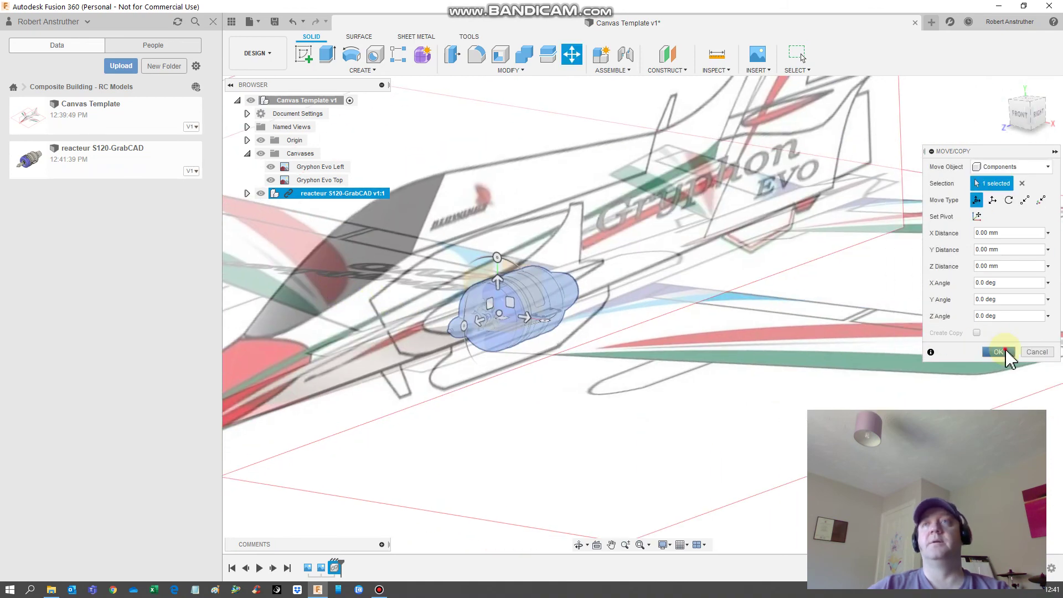
click(998, 351)
Step: Hide the Origin and zoom around the fuselage to view the engine
shift+middle_drag(613, 357, 278, 187)
click(261, 141)
scroll(438, 279, up, 2)
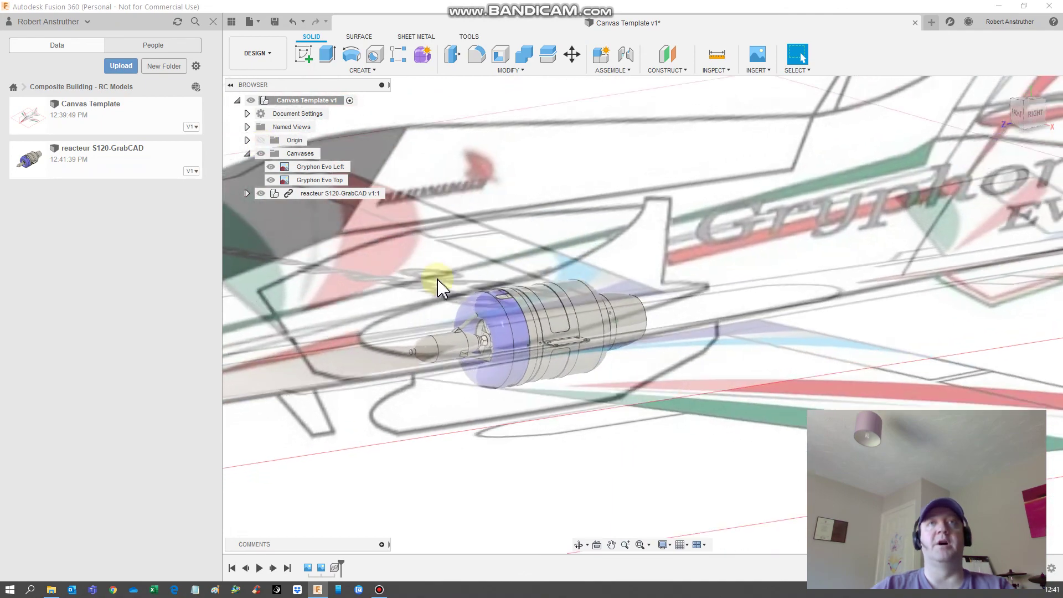
scroll(440, 283, down, 4)
scroll(505, 298, up, 3)
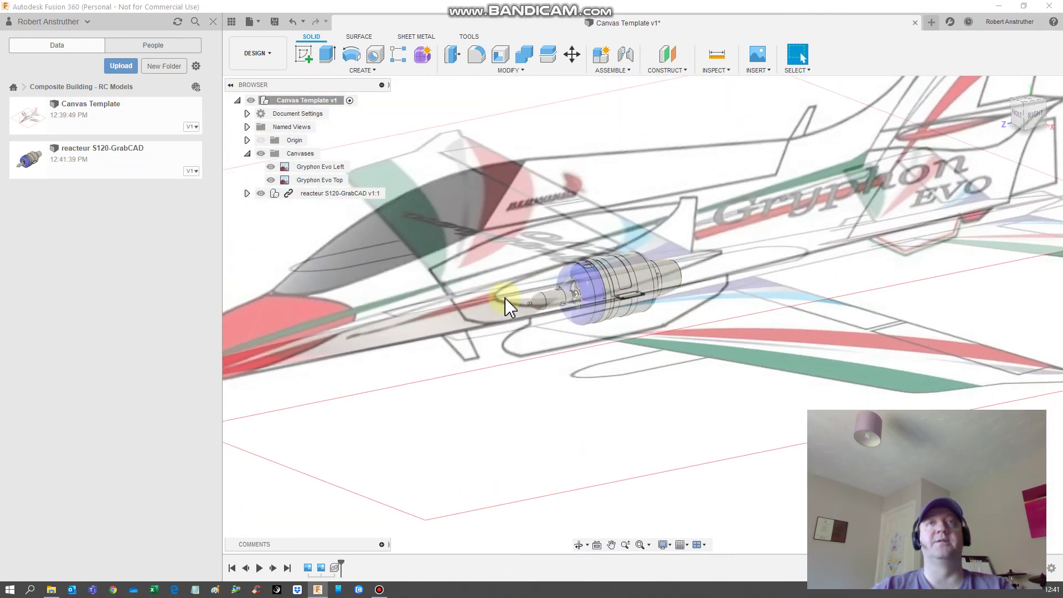
scroll(505, 298, up, 5)
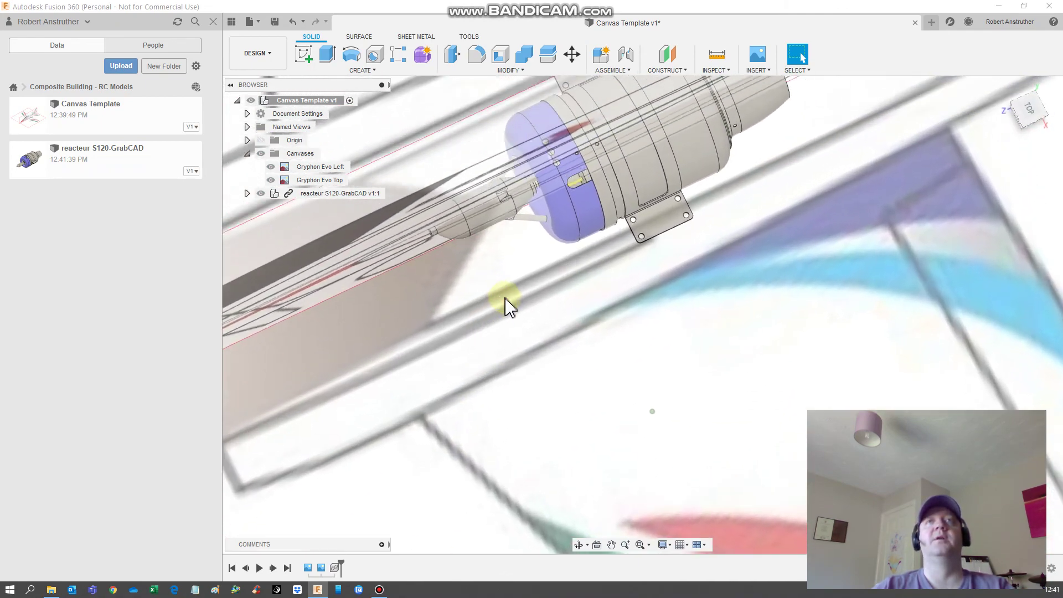
scroll(505, 299, down, 4)
scroll(505, 299, up, 2)
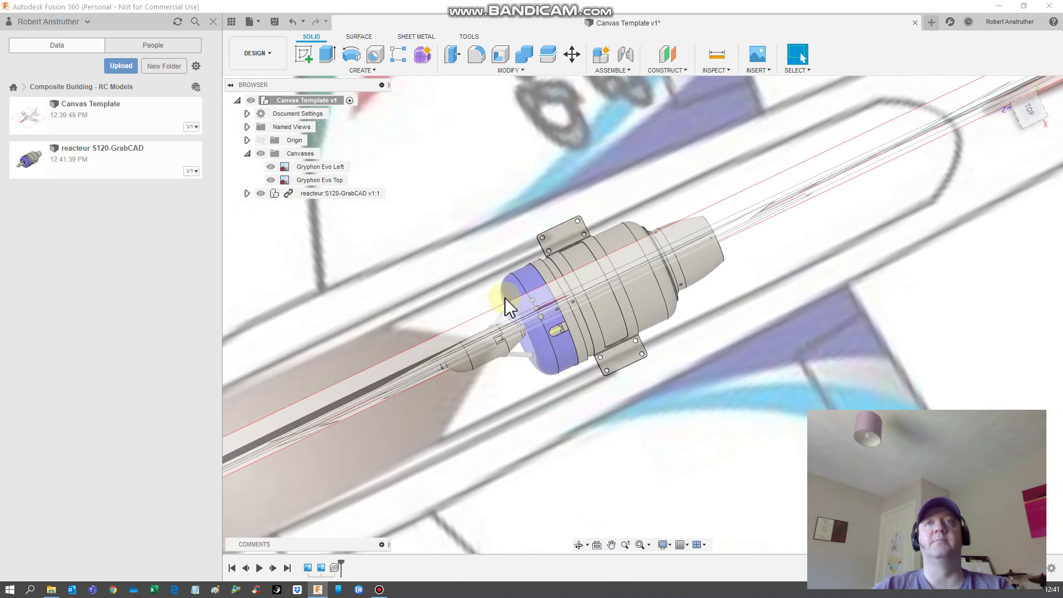
scroll(505, 299, down, 3)
Step: Orbit and zoom to confirm the engine sits inside the Gryphon Evo fuselage outline
shift+middle_drag(505, 301, 505, 301)
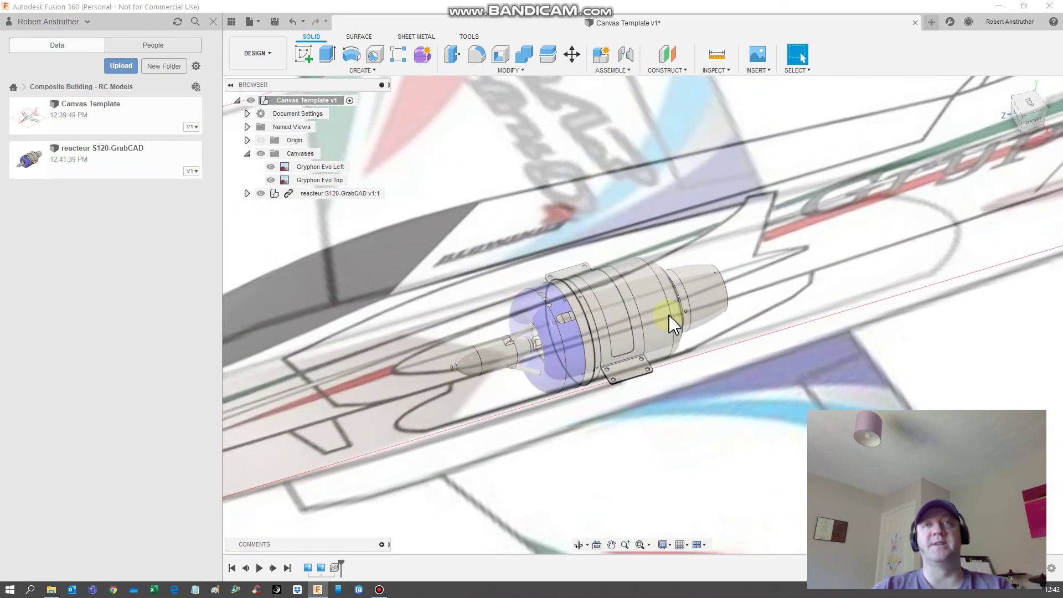
shift+middle_drag(500, 356, 535, 360)
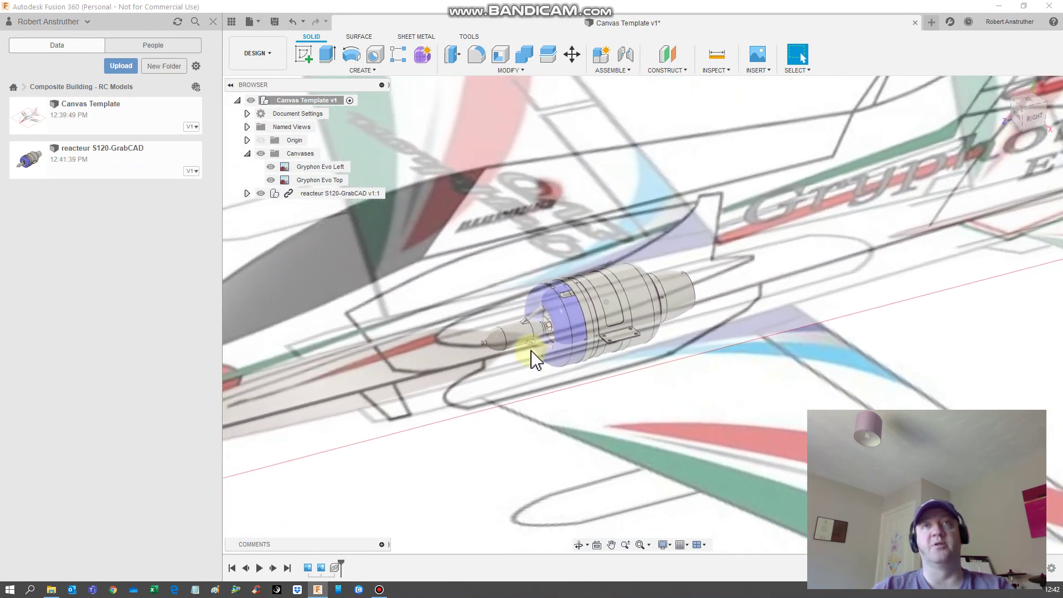
scroll(526, 350, down, 5)
scroll(529, 354, up, 4)
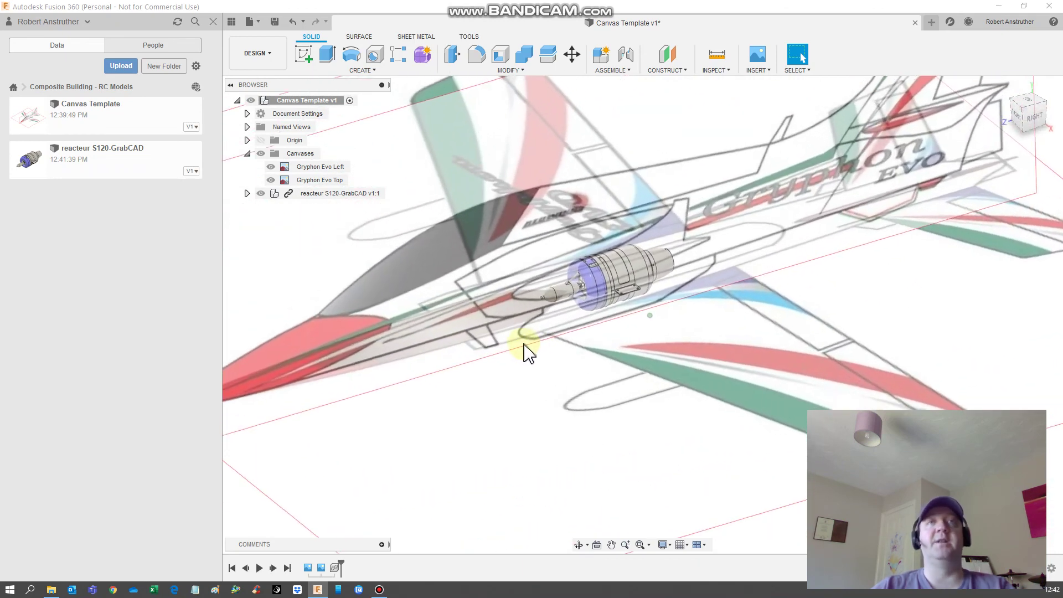
middle_drag(524, 346, 522, 348)
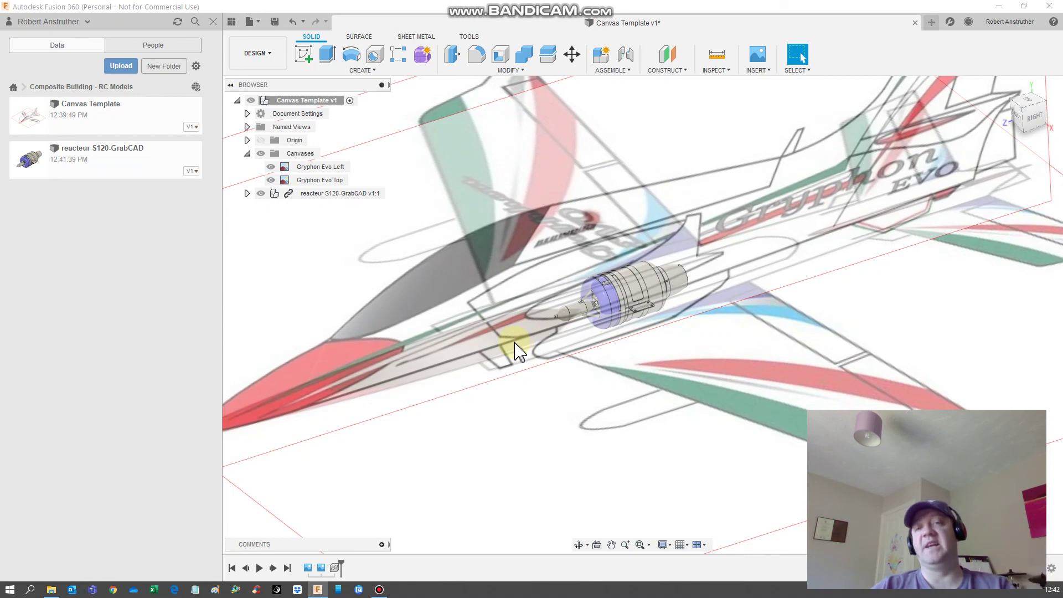
scroll(509, 348, down, 5)
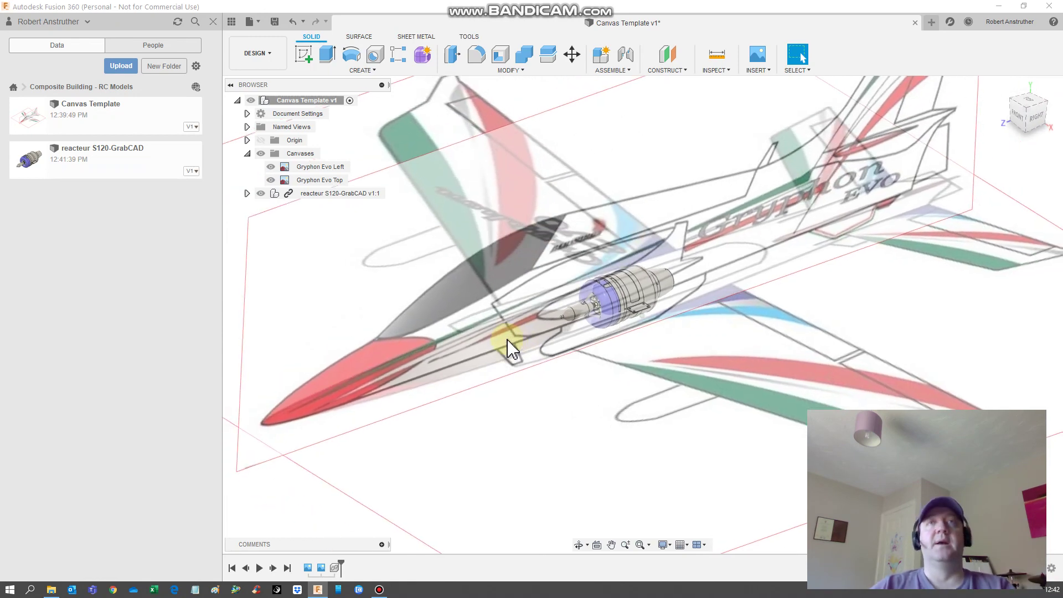